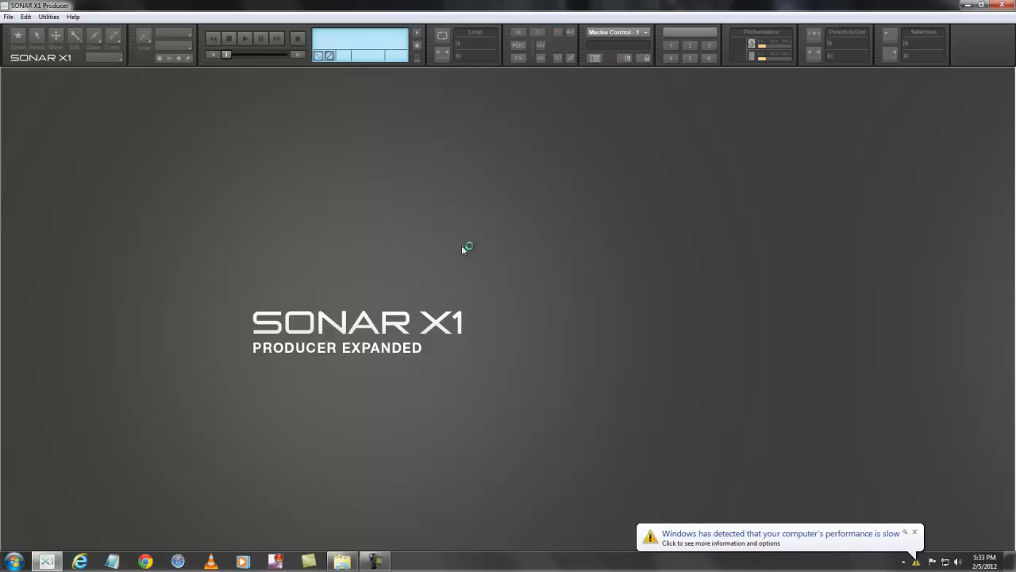
# - Play the drum pattern briefly and open the MIdi Source track's Drums clip in the Piano Roll
pyautogui.click(913, 532)
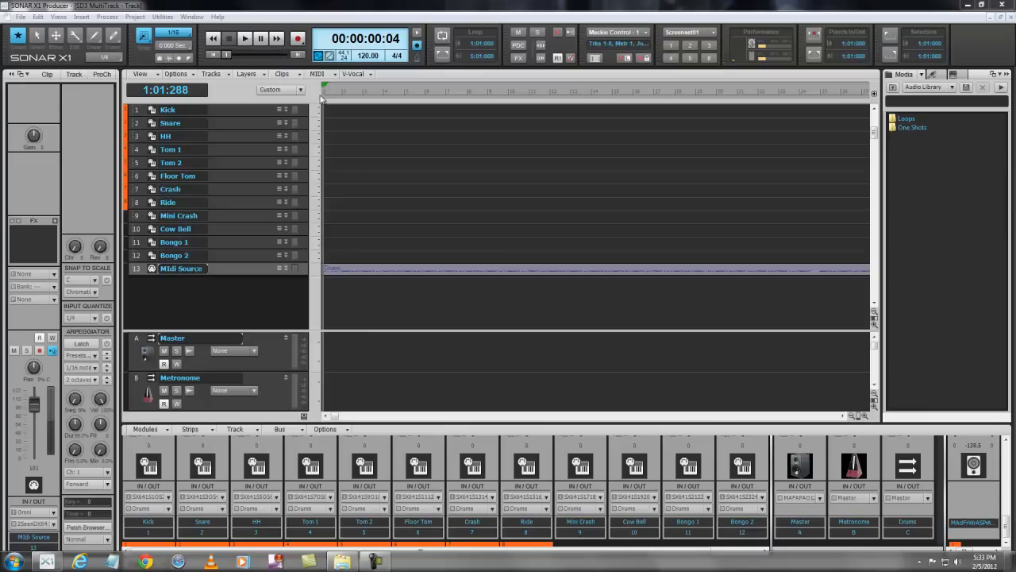
pyautogui.click(246, 38)
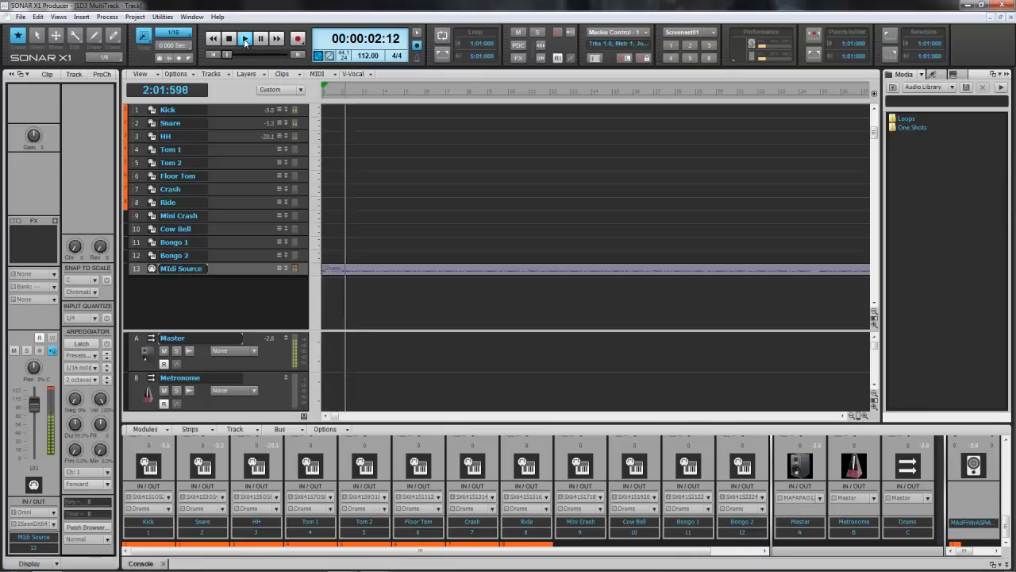
pyautogui.click(228, 40)
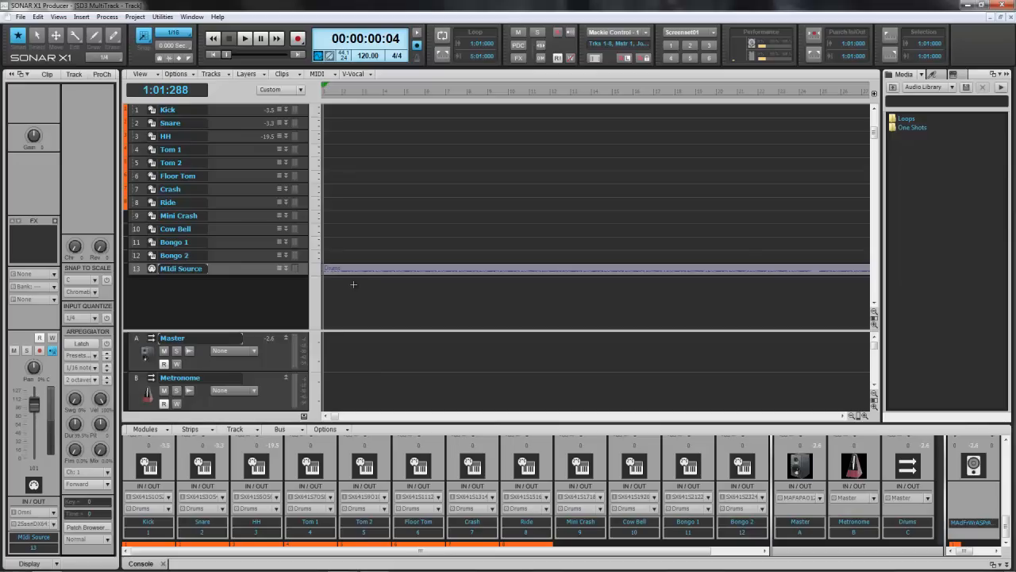
pyautogui.doubleClick(341, 268)
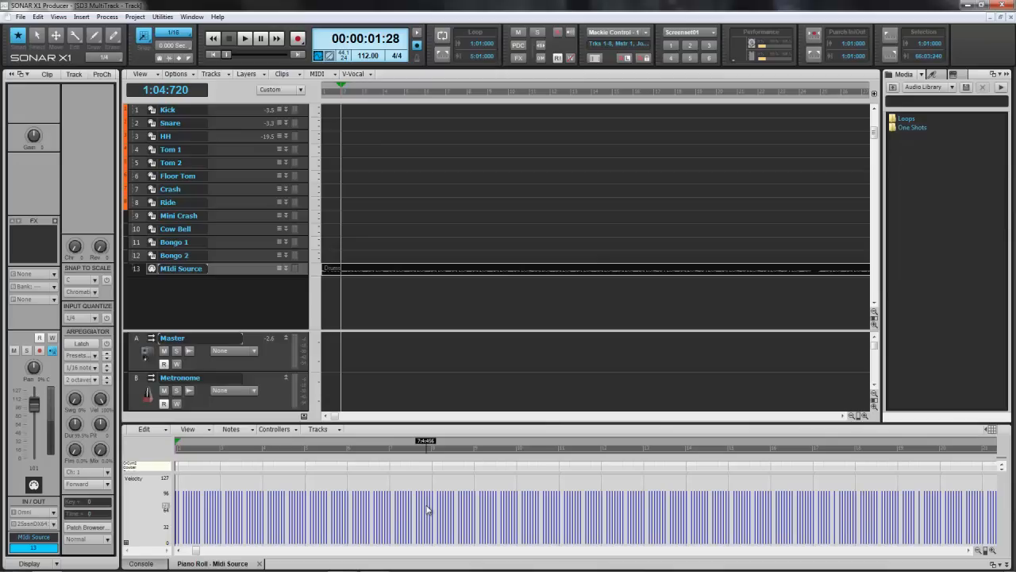
# - Insert the Cakewalk FX Quantize MIDI effect on the Drums clip and enable its Random option
pyautogui.rightClick(343, 269)
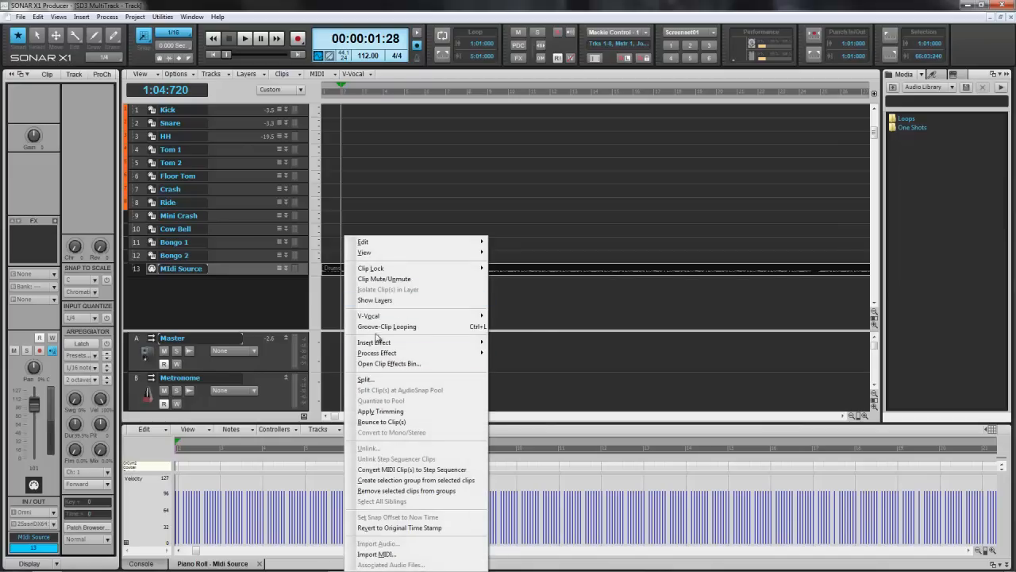
pyautogui.moveTo(385, 347)
pyautogui.moveTo(517, 354)
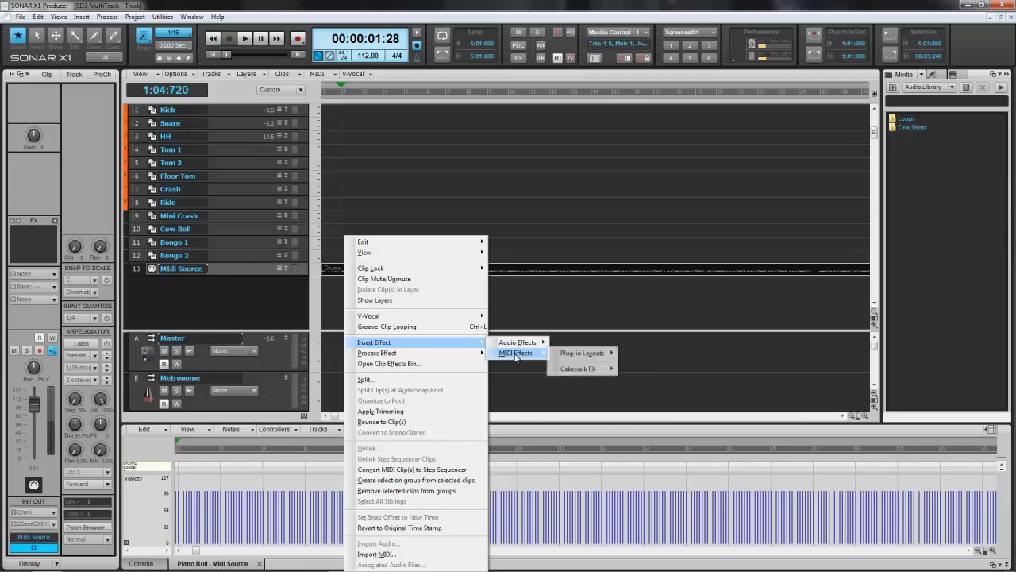
pyautogui.moveTo(583, 373)
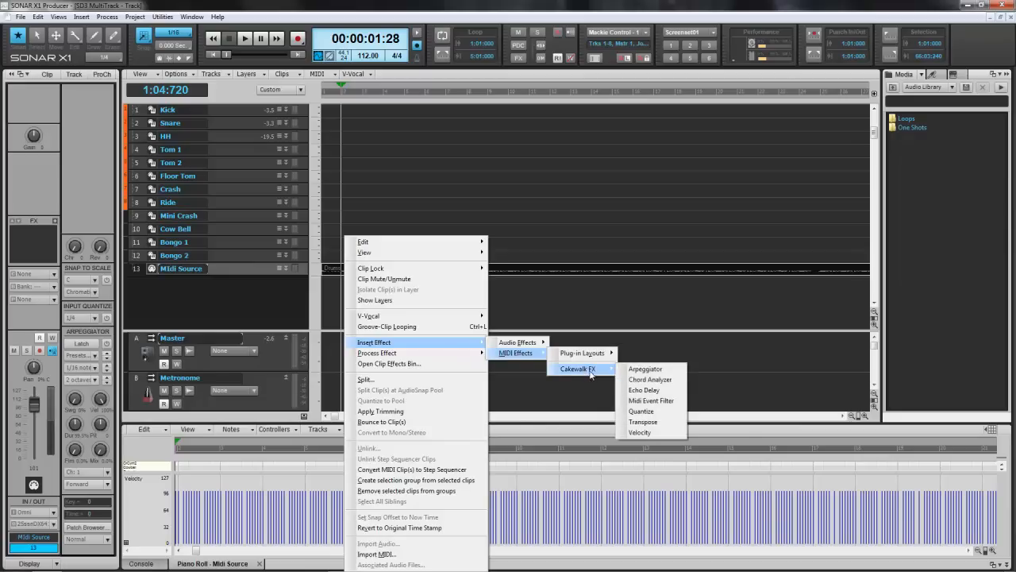
pyautogui.click(642, 411)
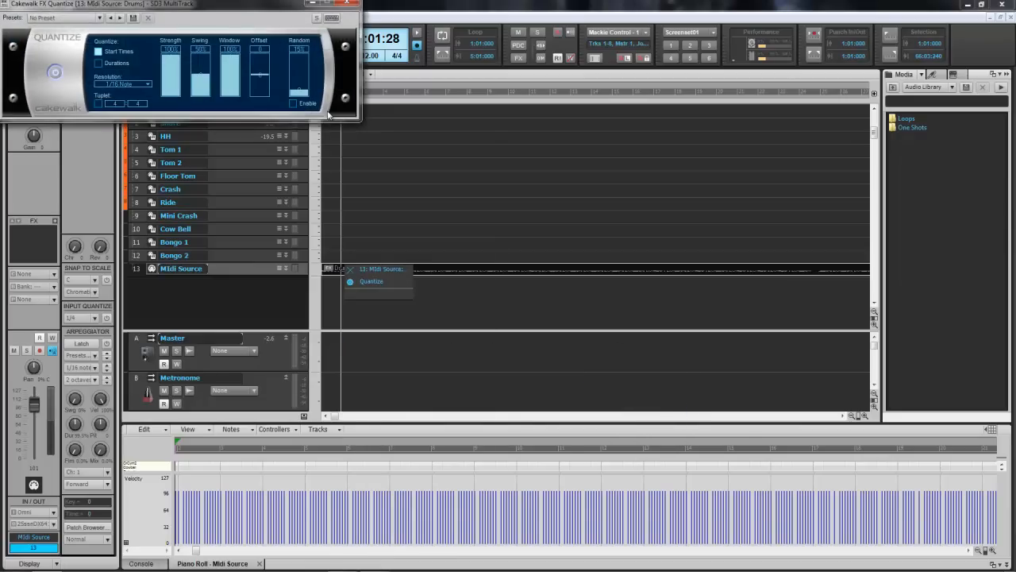
pyautogui.moveTo(243, 7); pyautogui.dragTo(731, 244)
pyautogui.click(784, 346)
# - Adjust the Quantize effect's Random amount to 14% during playback, turn the Random option off and close the effect window
pyautogui.click(244, 39)
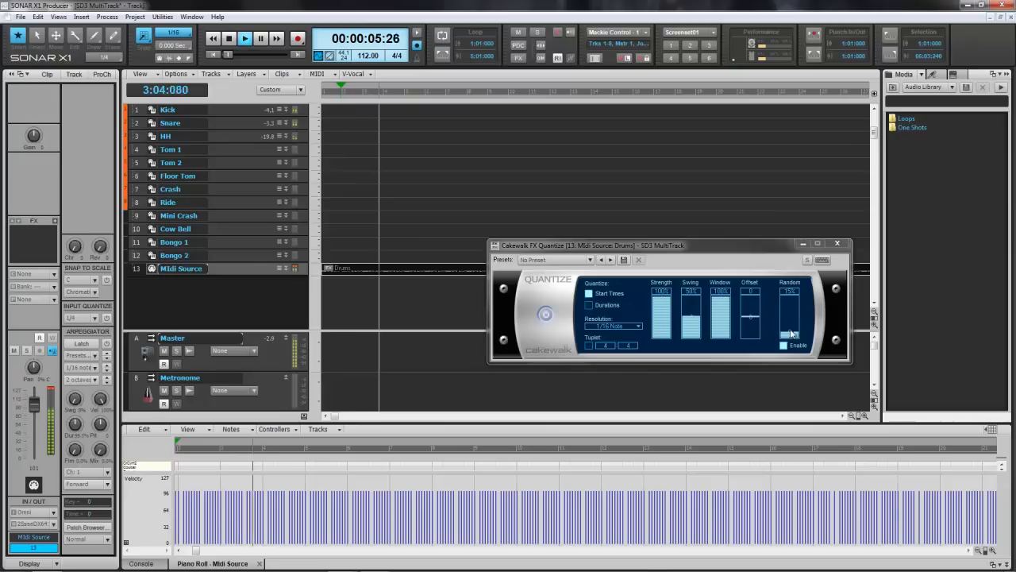
pyautogui.click(790, 333)
pyautogui.scroll(6, 791, 332)
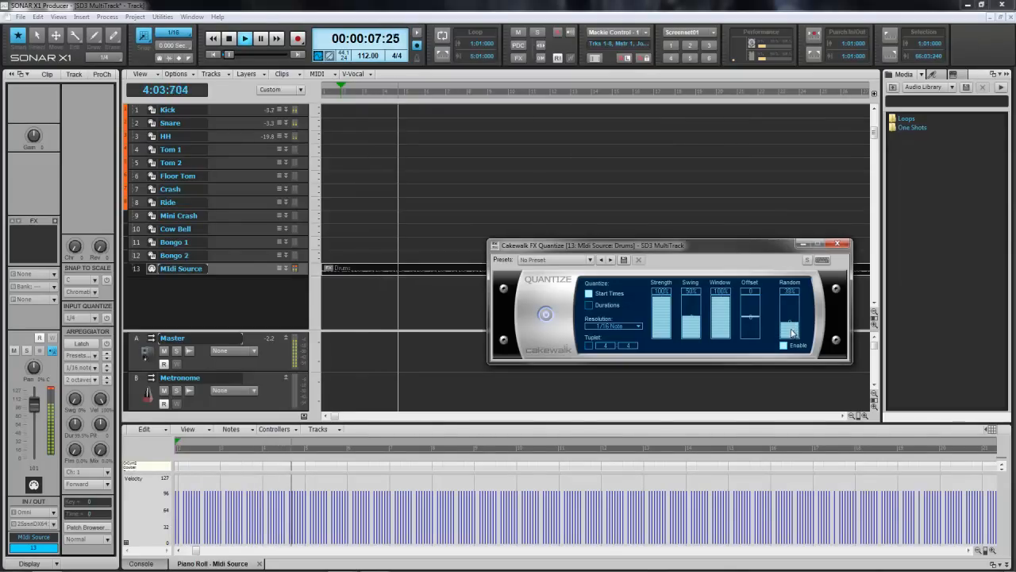
pyautogui.scroll(-7, 790, 332)
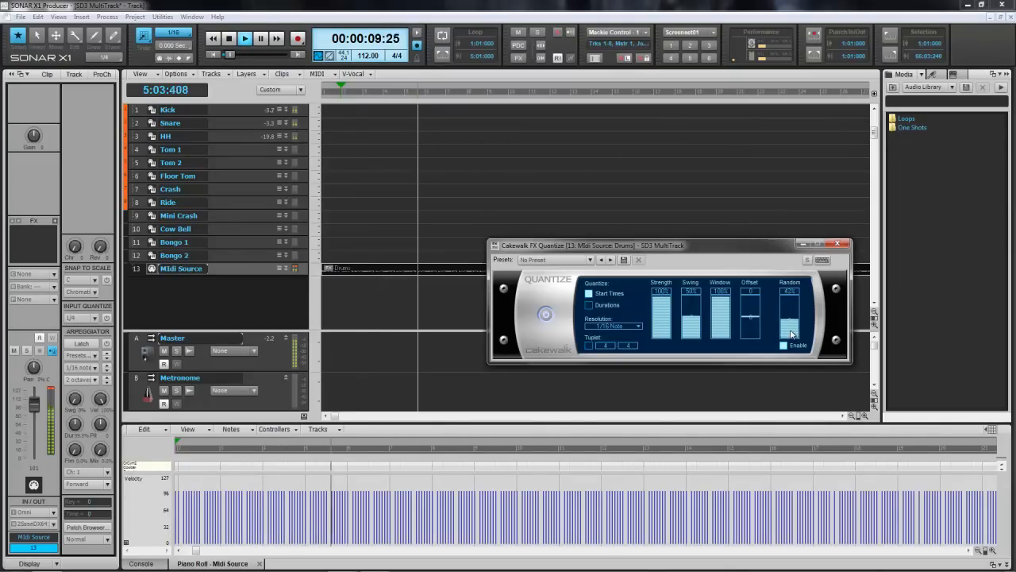
pyautogui.moveTo(790, 334); pyautogui.dragTo(791, 333)
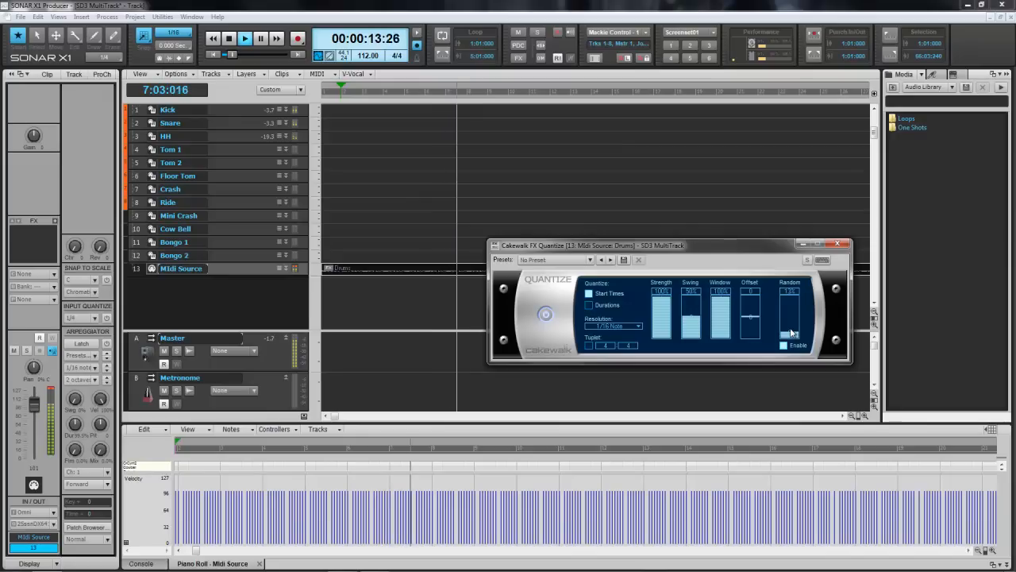
pyautogui.moveTo(791, 333); pyautogui.dragTo(791, 332)
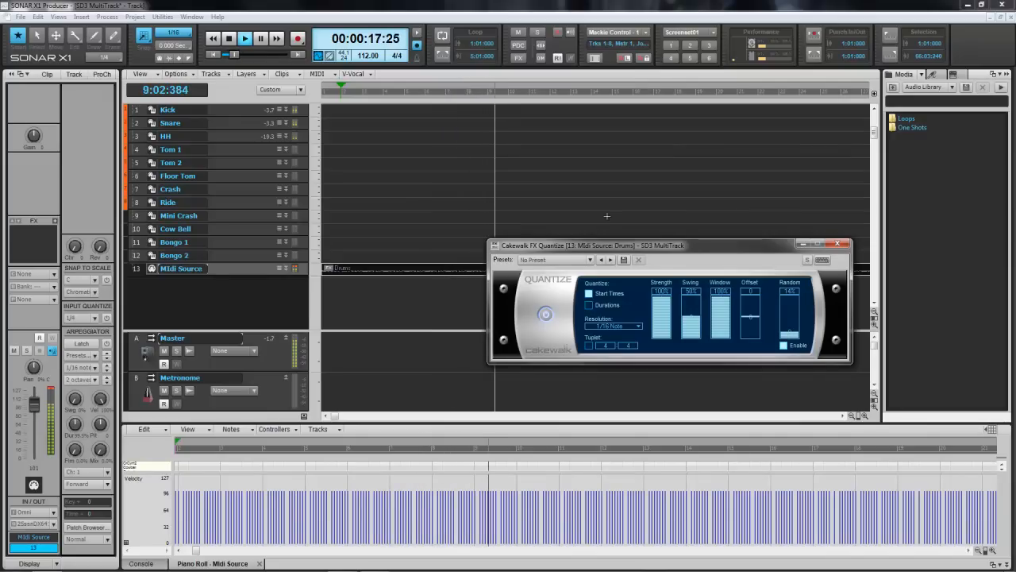
pyautogui.click(230, 39)
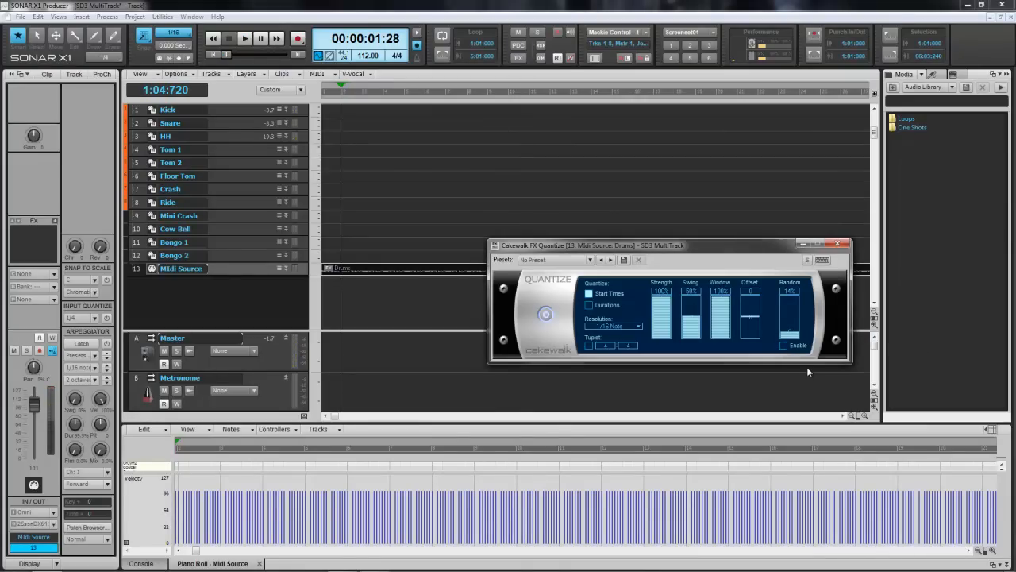
pyautogui.click(837, 243)
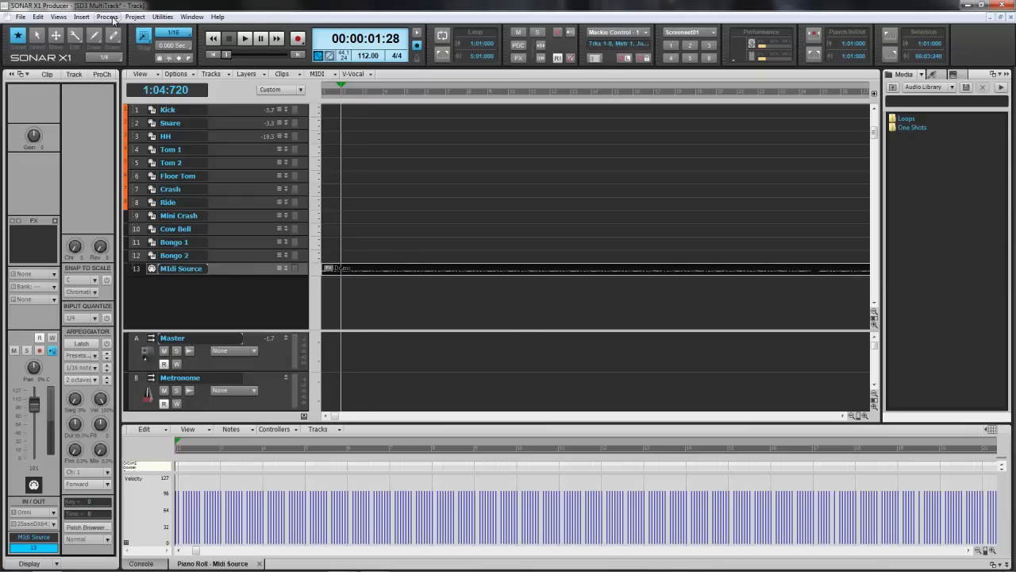
# - Run the HUMANIZE CAL script on the Drums clip with an offset percentage of 12 and play the result
pyautogui.click(108, 16)
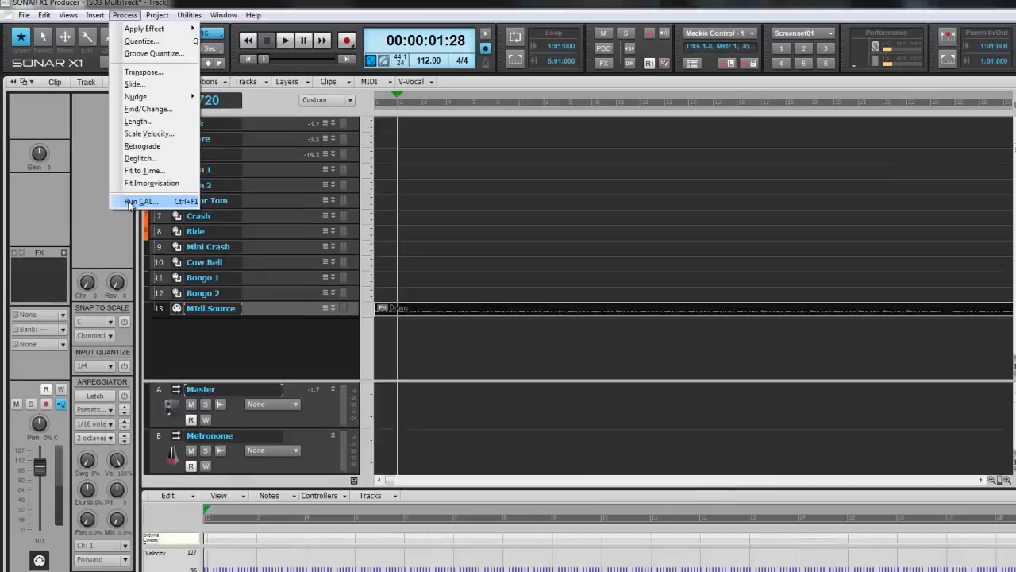
pyautogui.click(117, 176)
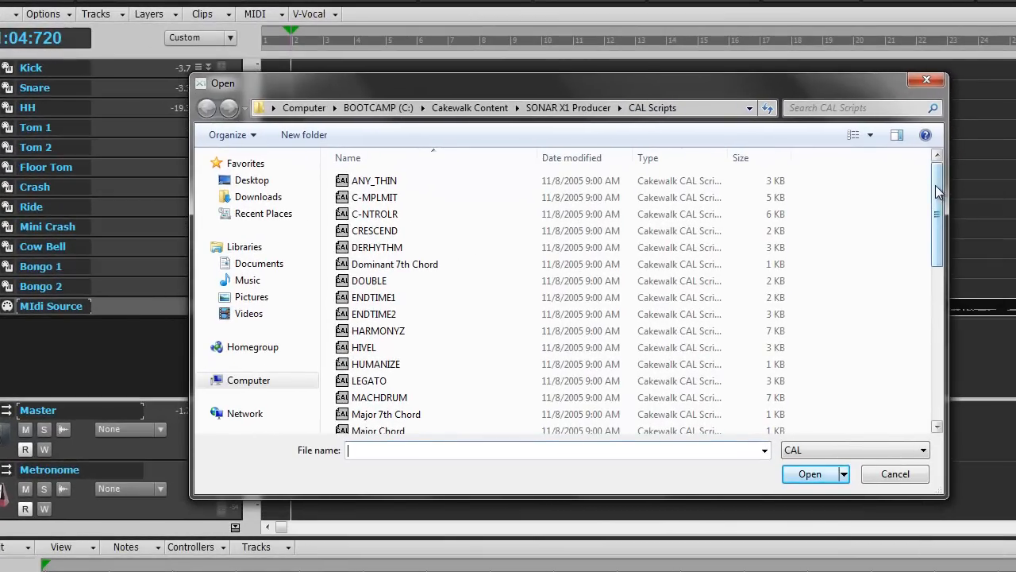
pyautogui.moveTo(939, 191); pyautogui.dragTo(941, 222)
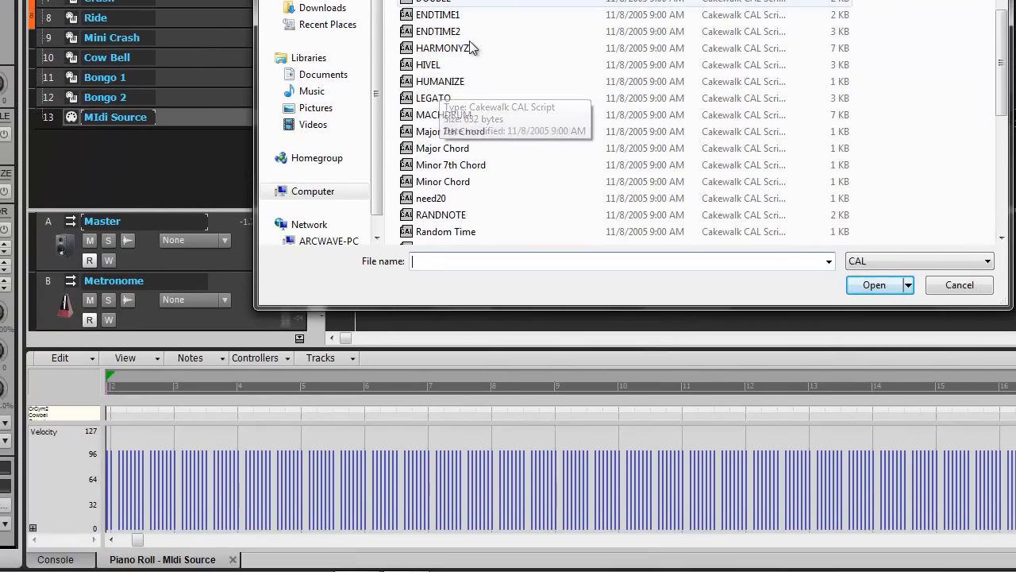
pyautogui.moveTo(520, 0); pyautogui.dragTo(395, 243)
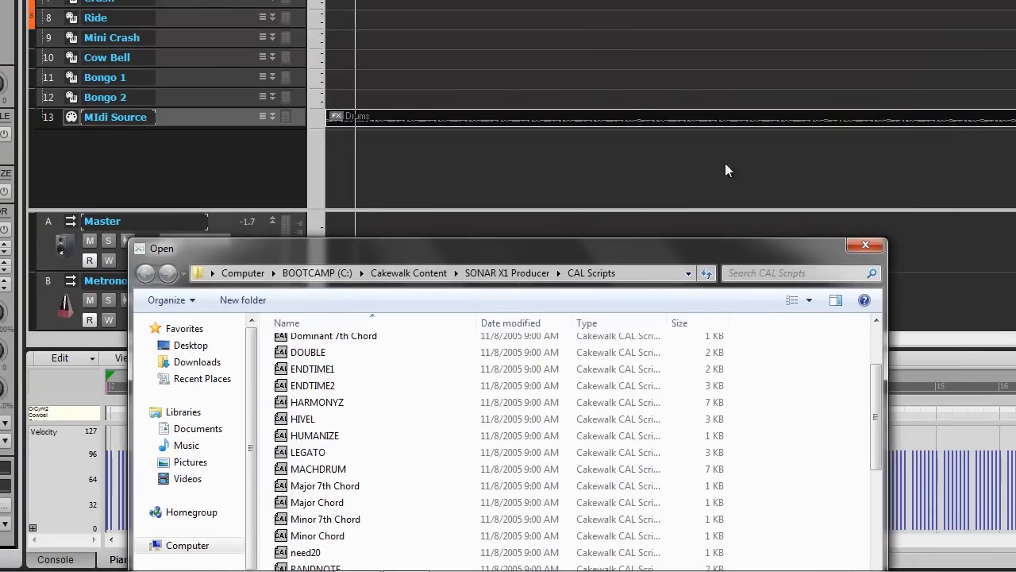
pyautogui.moveTo(490, 249); pyautogui.dragTo(548, 185)
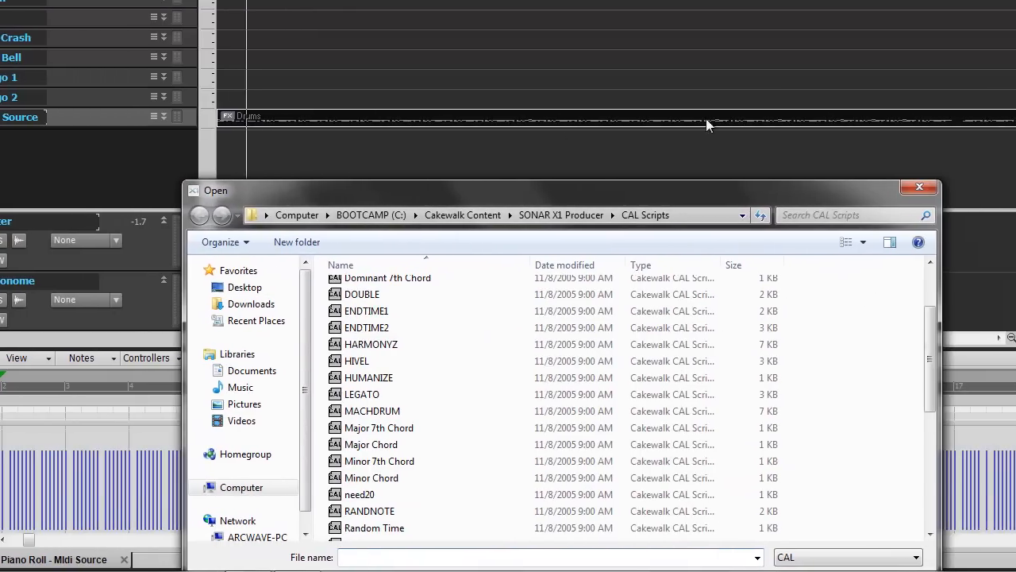
pyautogui.moveTo(402, 196); pyautogui.dragTo(534, 0)
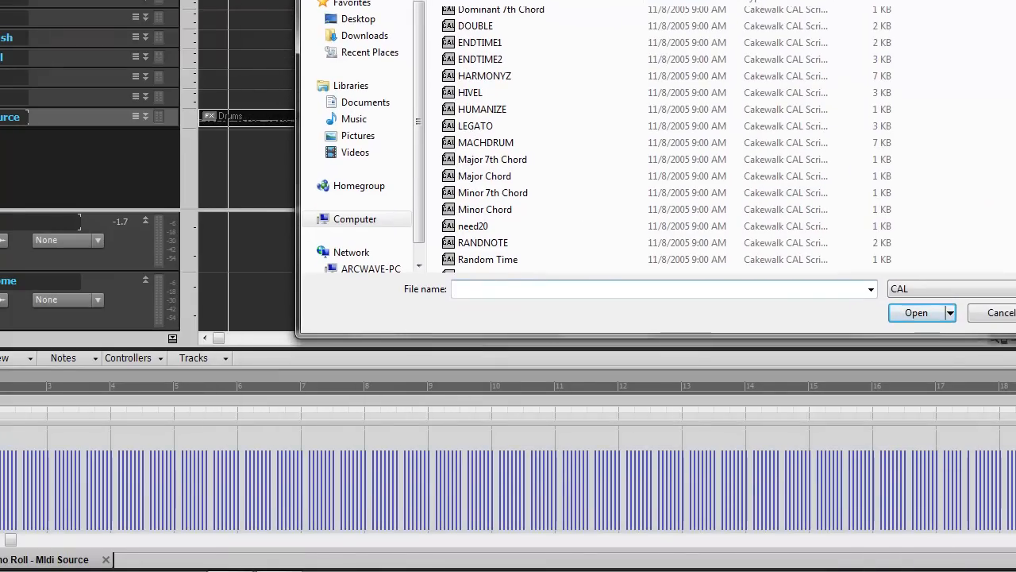
pyautogui.doubleClick(515, 109)
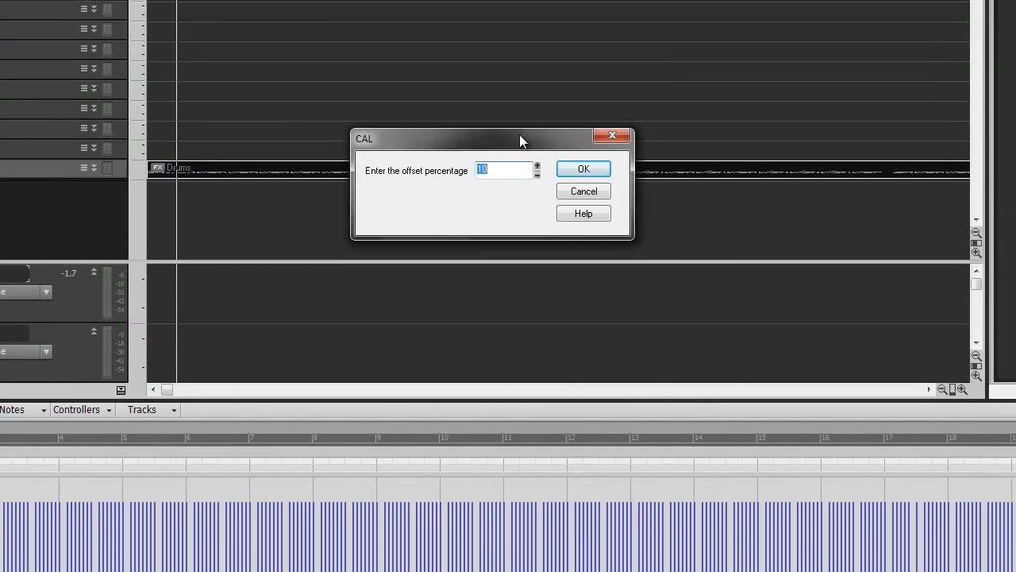
pyautogui.moveTo(512, 169); pyautogui.dragTo(492, 170)
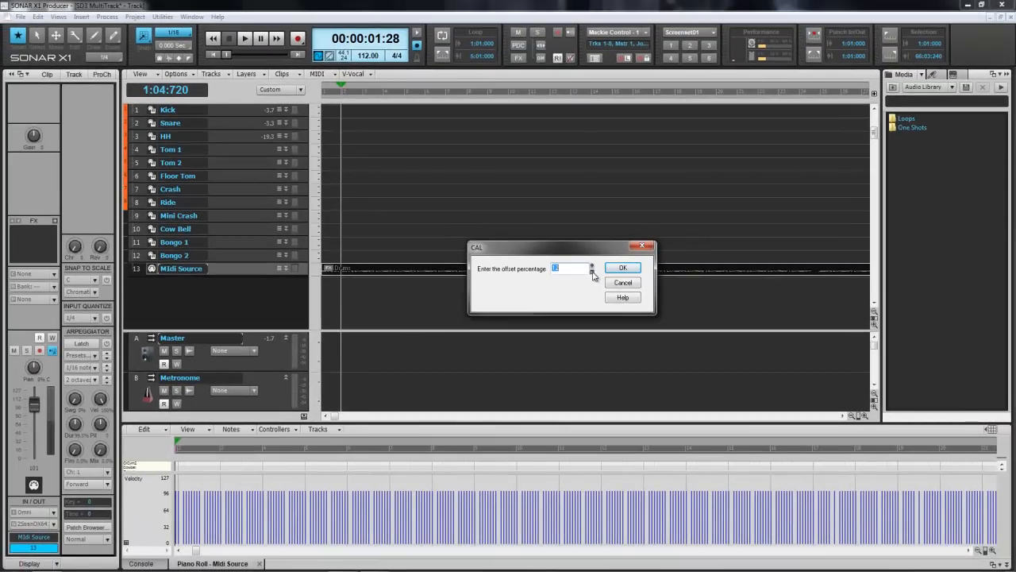
pyautogui.click(622, 267)
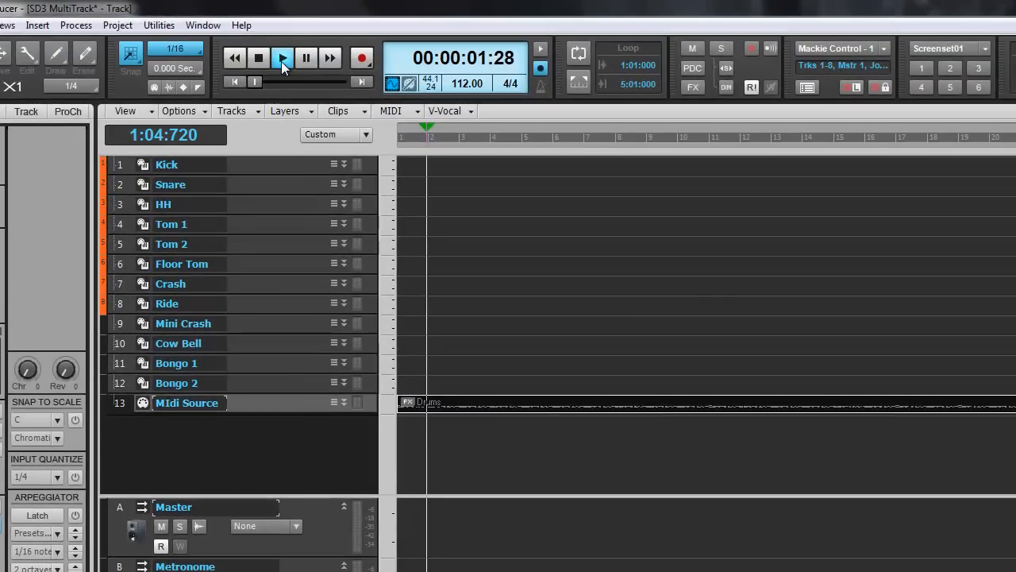
pyautogui.click(243, 41)
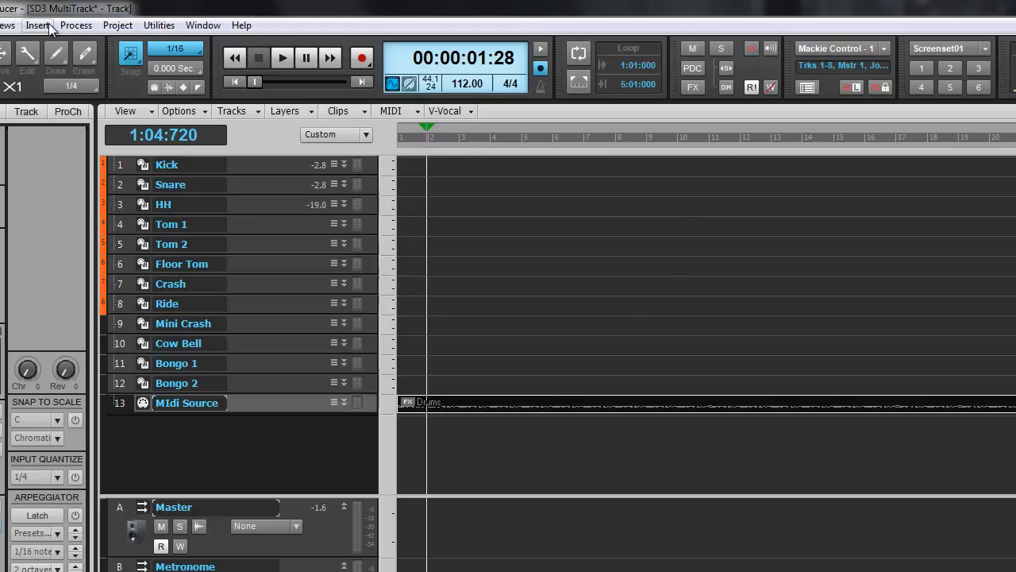
# - Run the HUMANIZE CAL script on the Drums clip with an offset percentage of 20 and play the result briefly
pyautogui.click(77, 25)
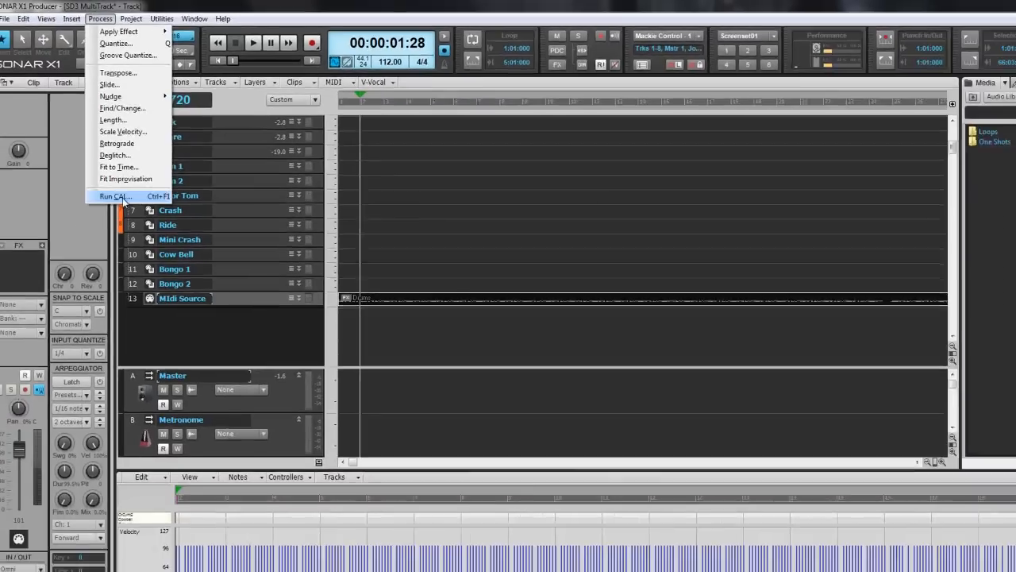
pyautogui.click(98, 257)
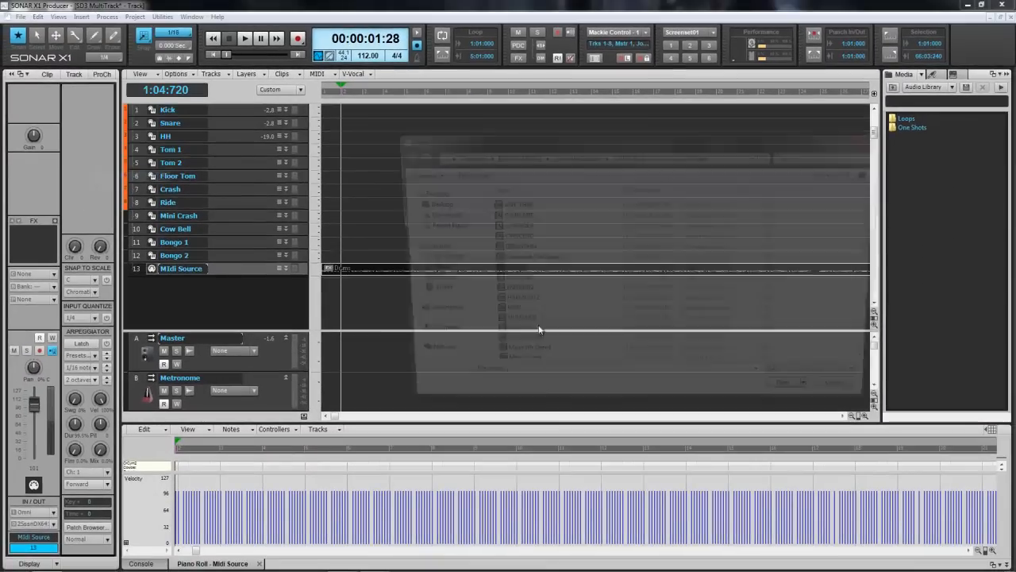
pyautogui.doubleClick(520, 326)
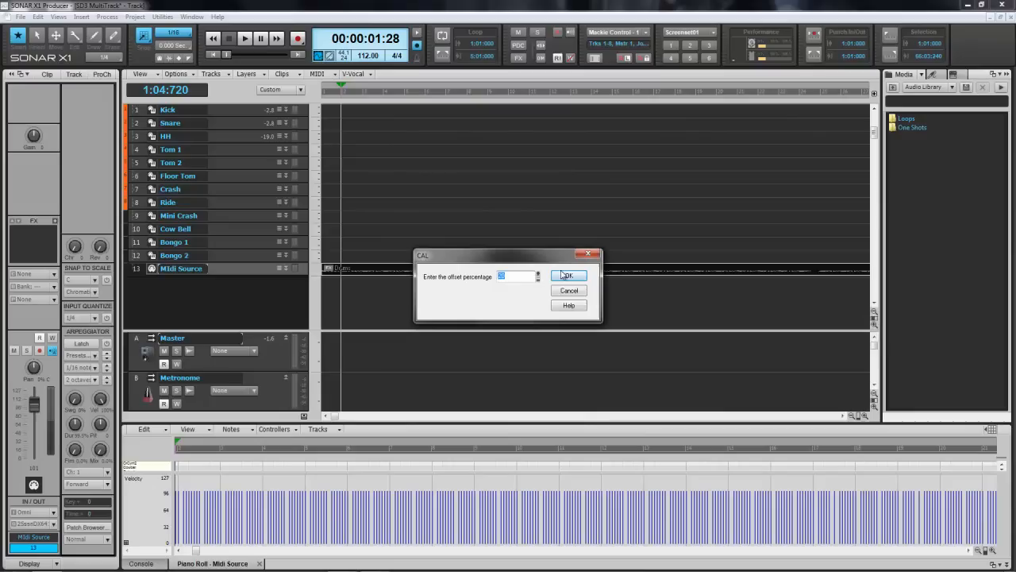
pyautogui.click(570, 276)
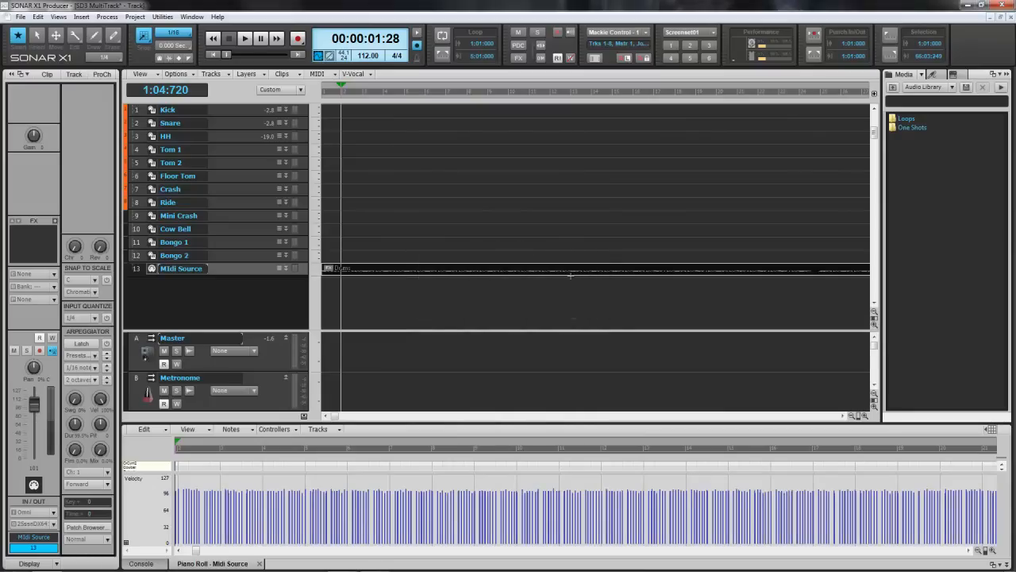
pyautogui.click(246, 38)
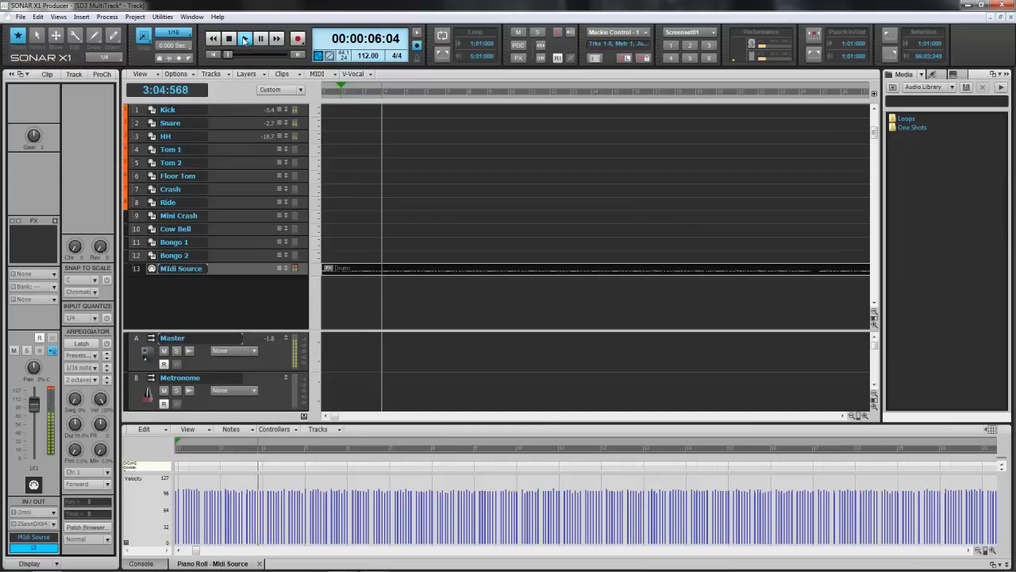
pyautogui.press('space')
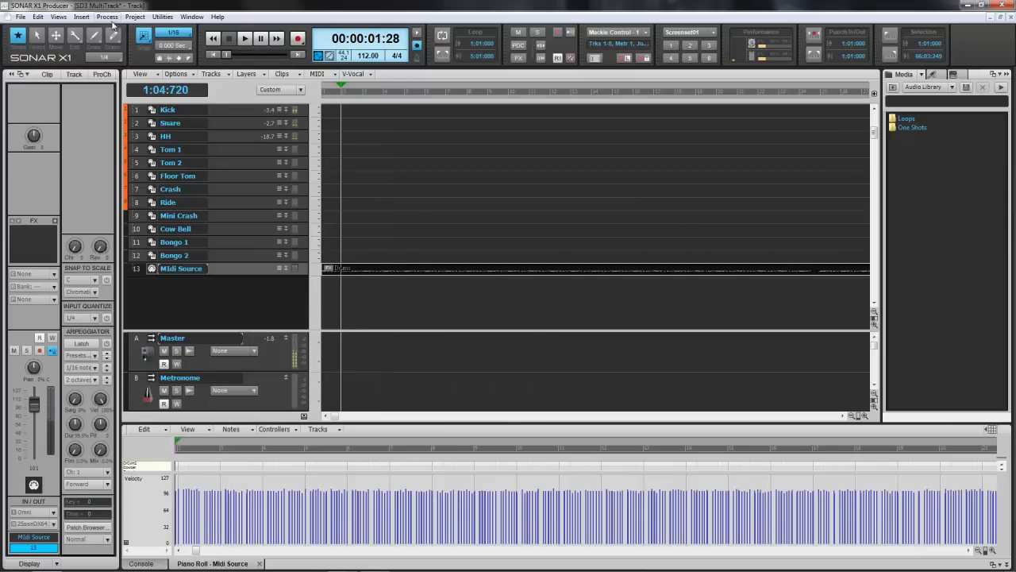
# - Undo the last HUMANIZE script run on the Drums clip
pyautogui.click(107, 17)
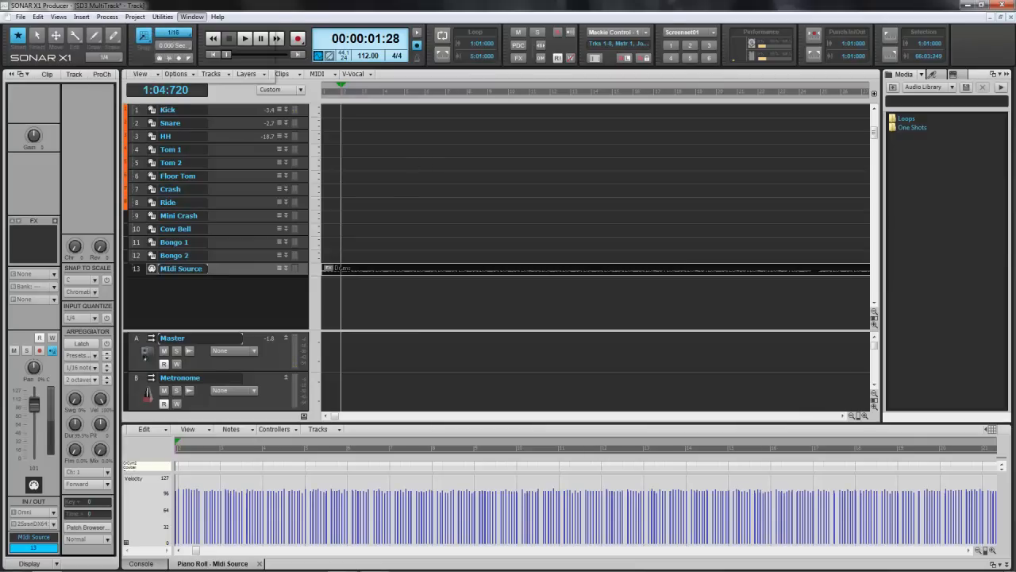
pyautogui.click(296, 10)
pyautogui.hotkey('ctrl', 'z')
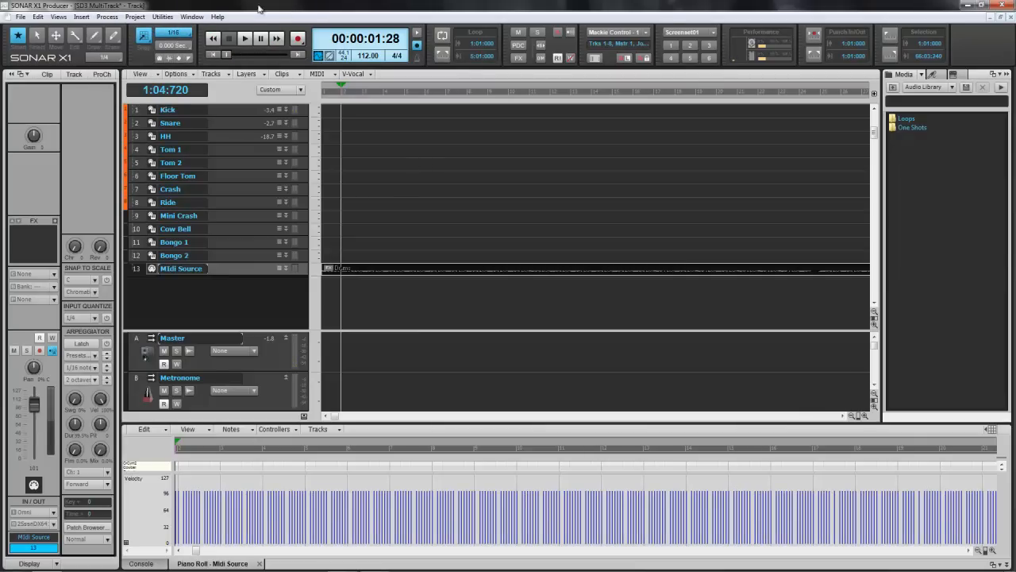
# - Try the HUMANIZE CAL script on the Drums clip with an offset percentage of 20, listening to the result before undoing it
pyautogui.click(106, 17)
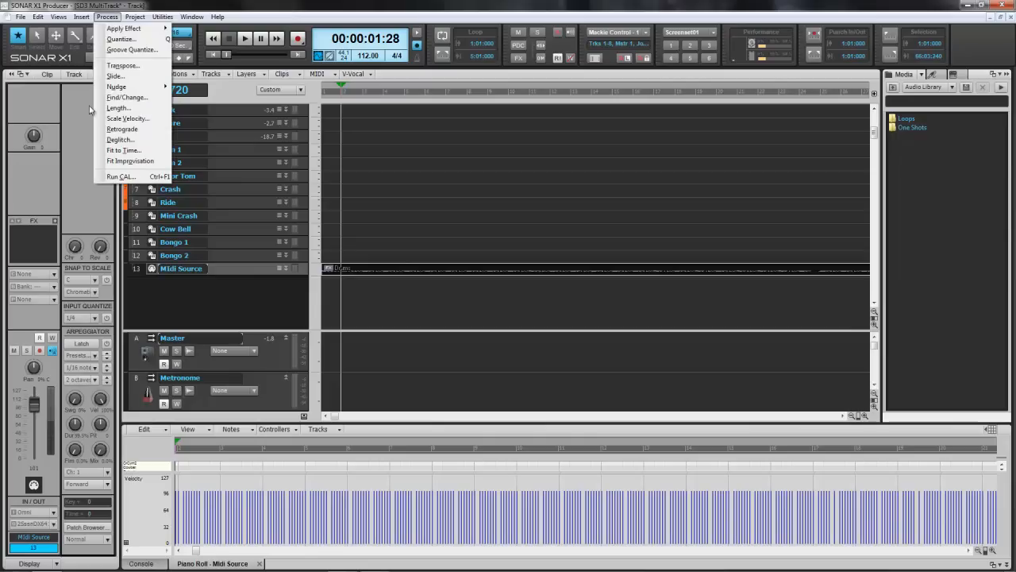
pyautogui.click(122, 176)
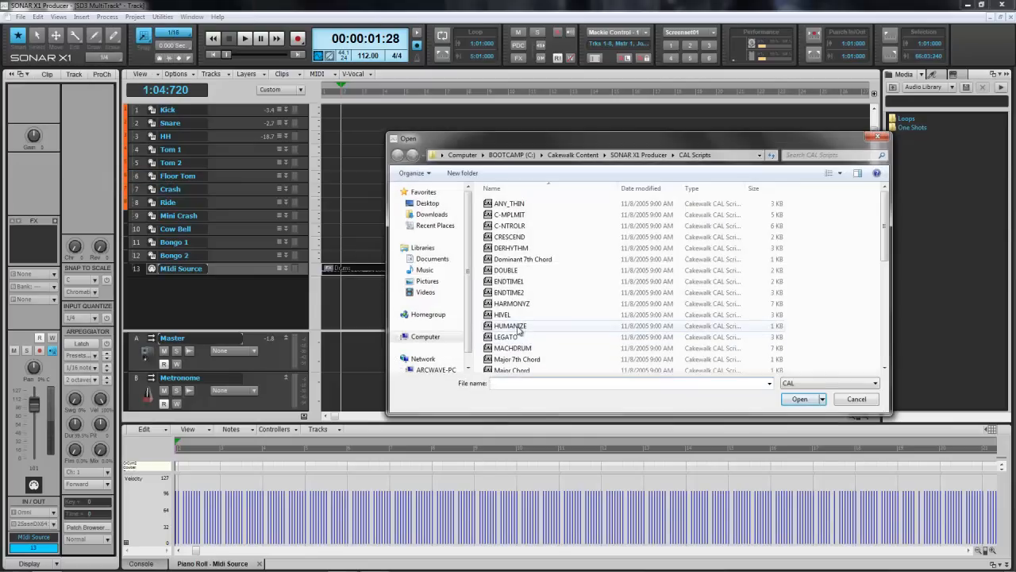
pyautogui.doubleClick(512, 326)
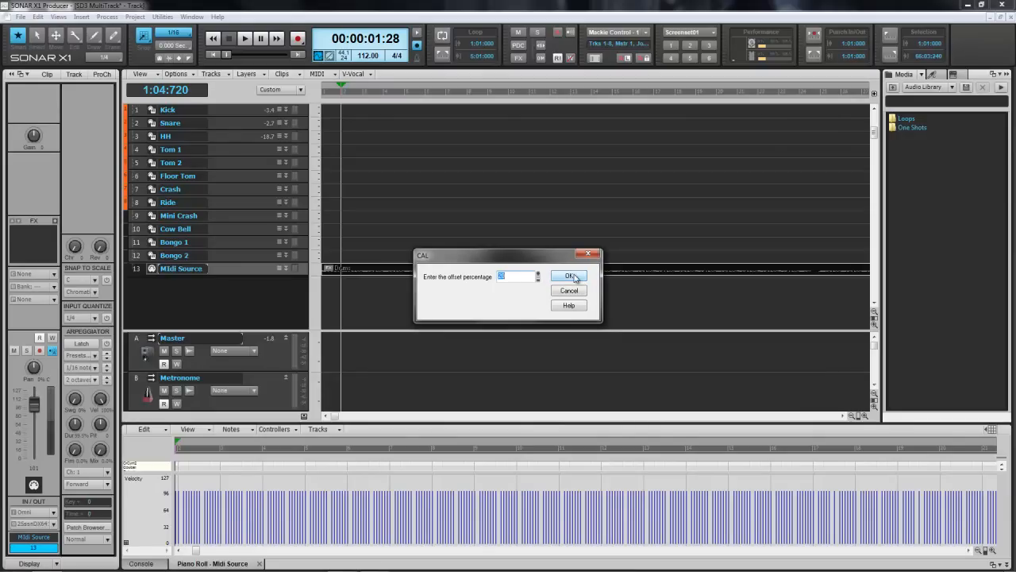
pyautogui.click(575, 277)
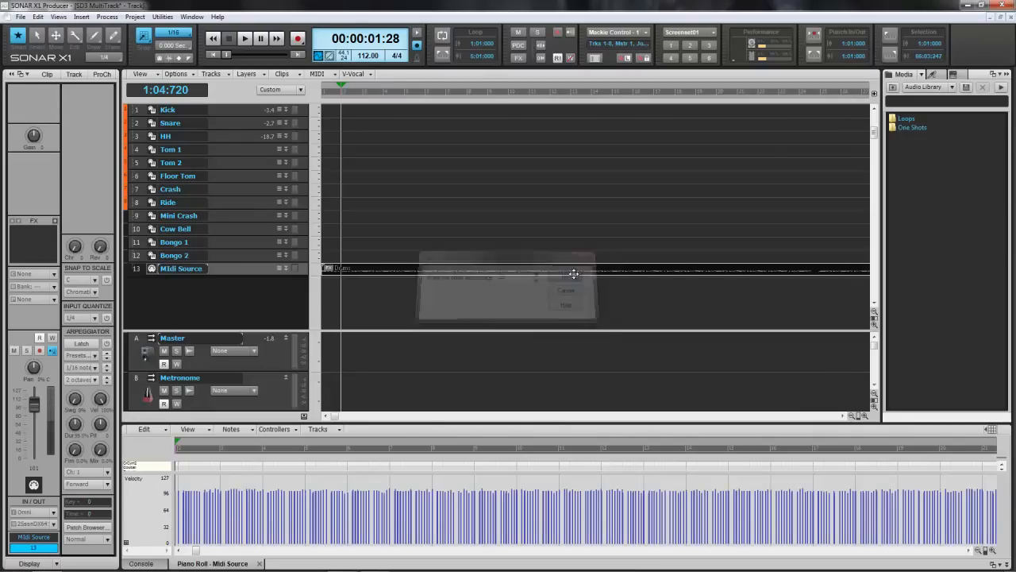
pyautogui.click(247, 39)
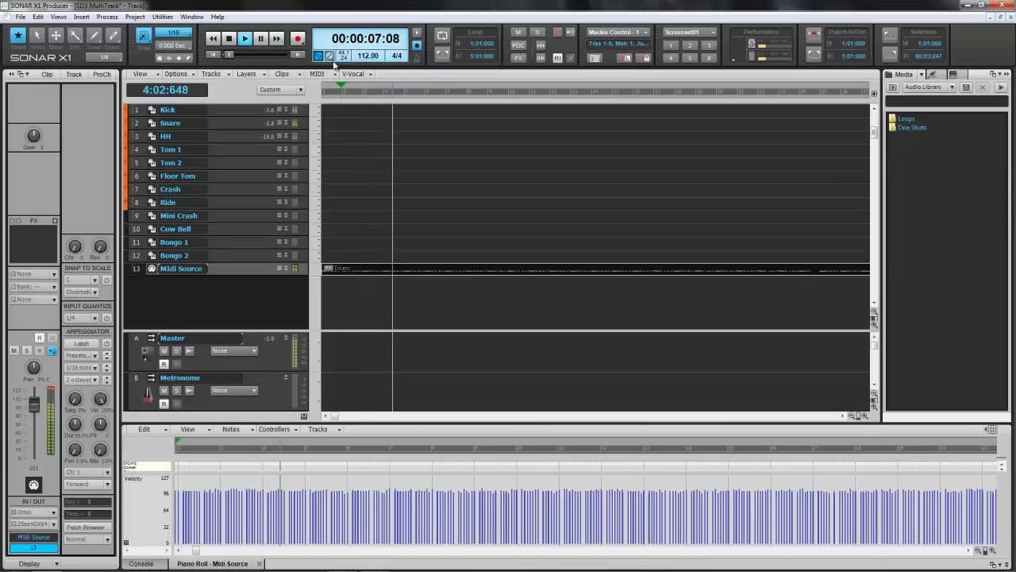
pyautogui.click(239, 37)
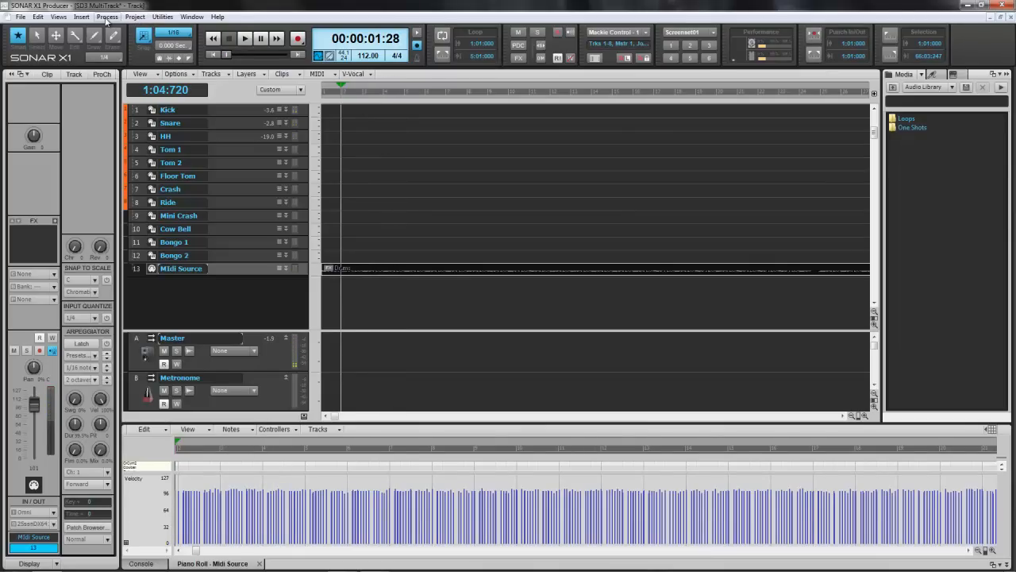
pyautogui.click(107, 17)
pyautogui.click(229, 4)
# - Run the HUMANIZE CAL script on the Drums clip with an offset percentage of 10 and play the result
pyautogui.click(110, 16)
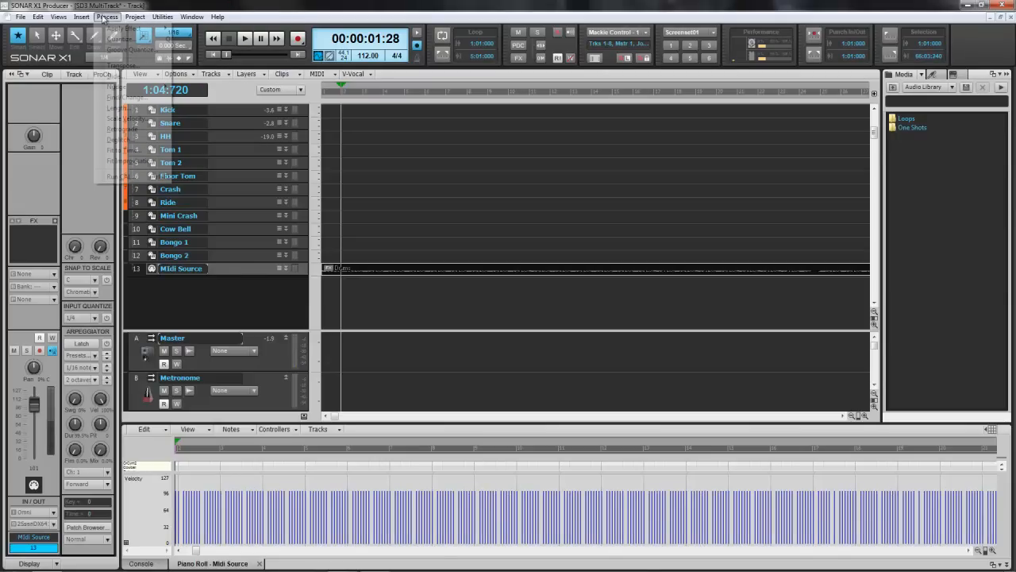
pyautogui.click(115, 176)
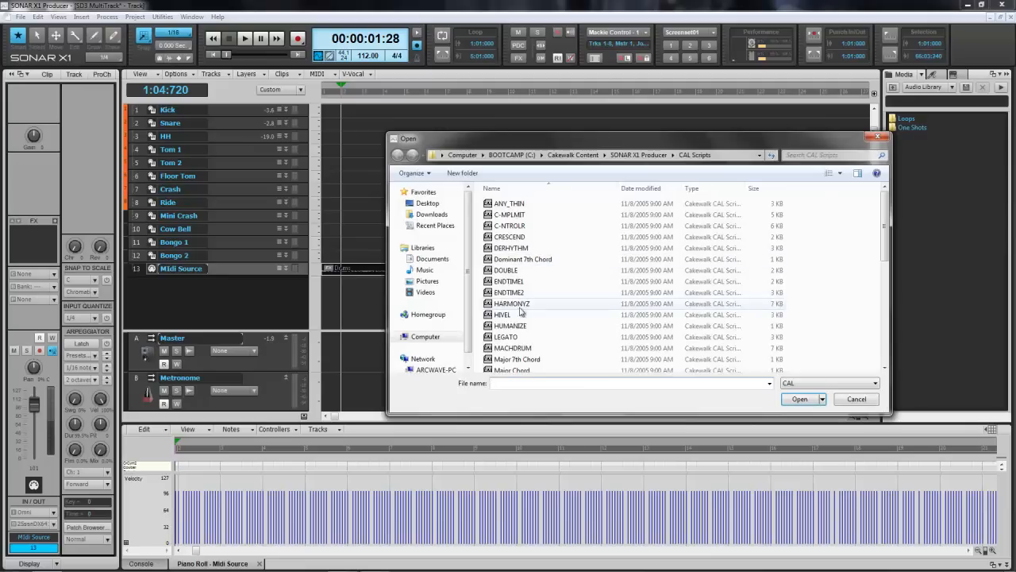
pyautogui.click(510, 325)
pyautogui.doubleClick(510, 325)
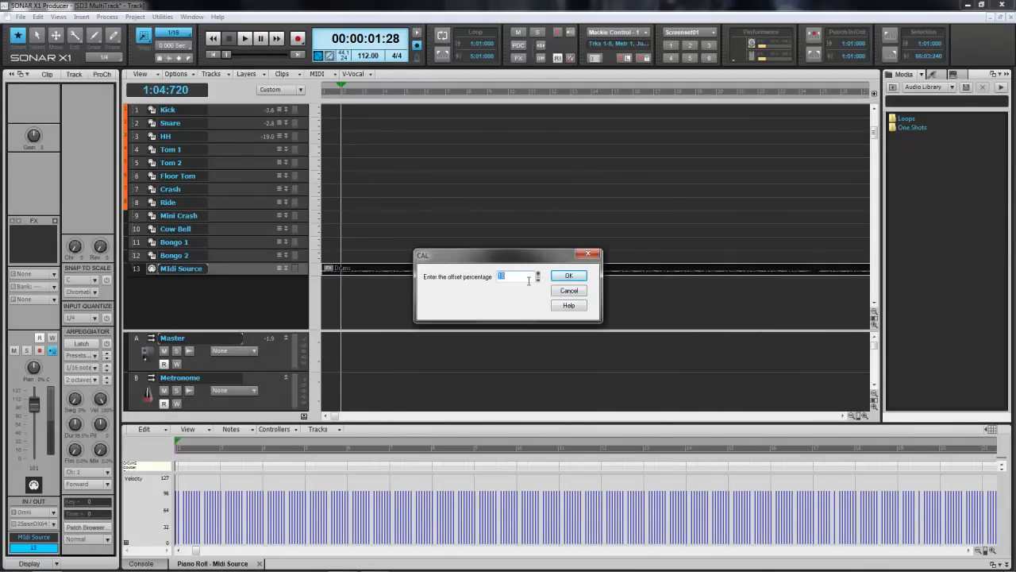
pyautogui.click(569, 276)
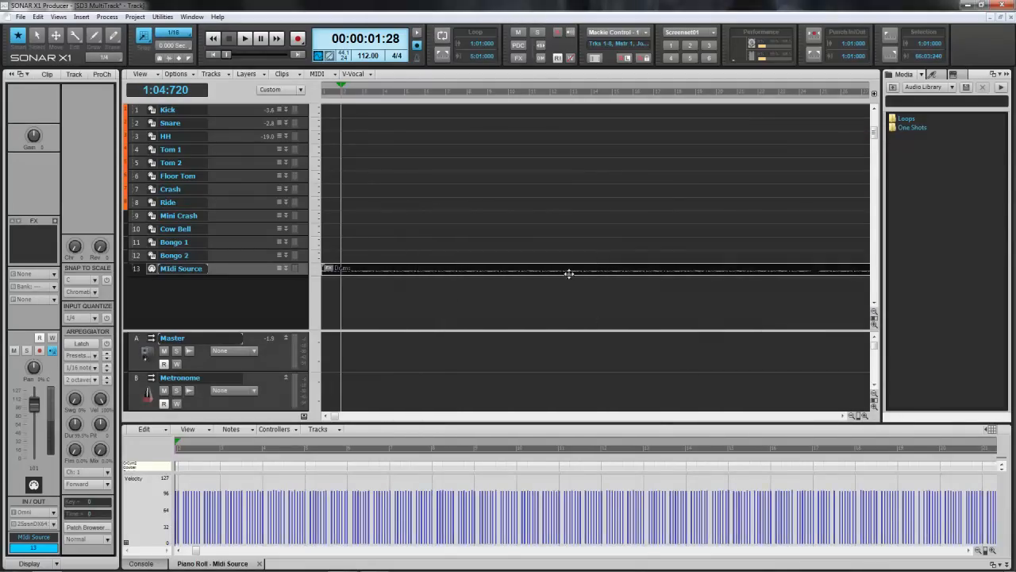
pyautogui.click(243, 40)
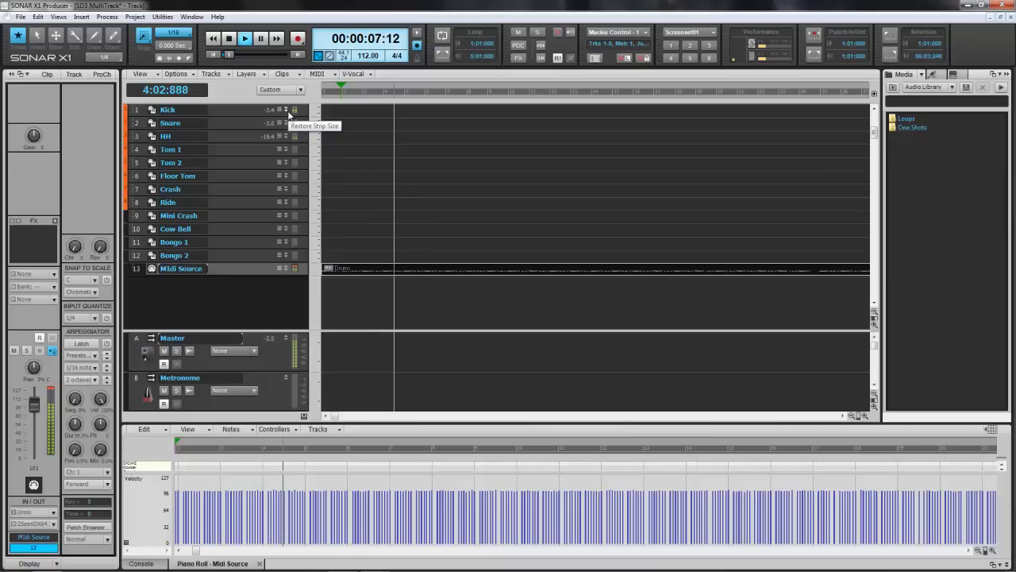
pyautogui.click(228, 39)
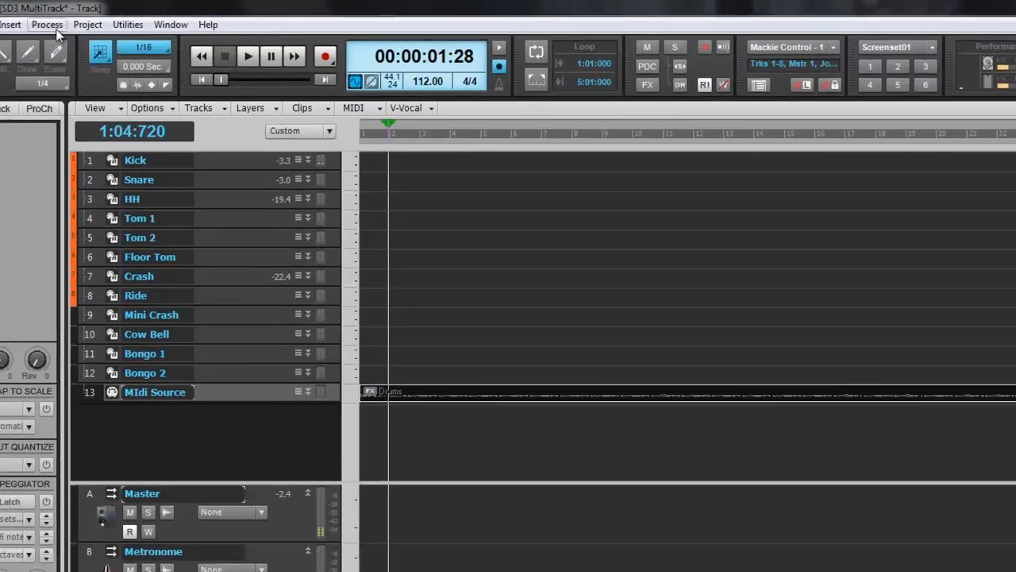
# - Try the VARYVEL CAL script on the Drums clip with a velocity range of 108 to 127, listening to the result before undoing it
pyautogui.click(110, 17)
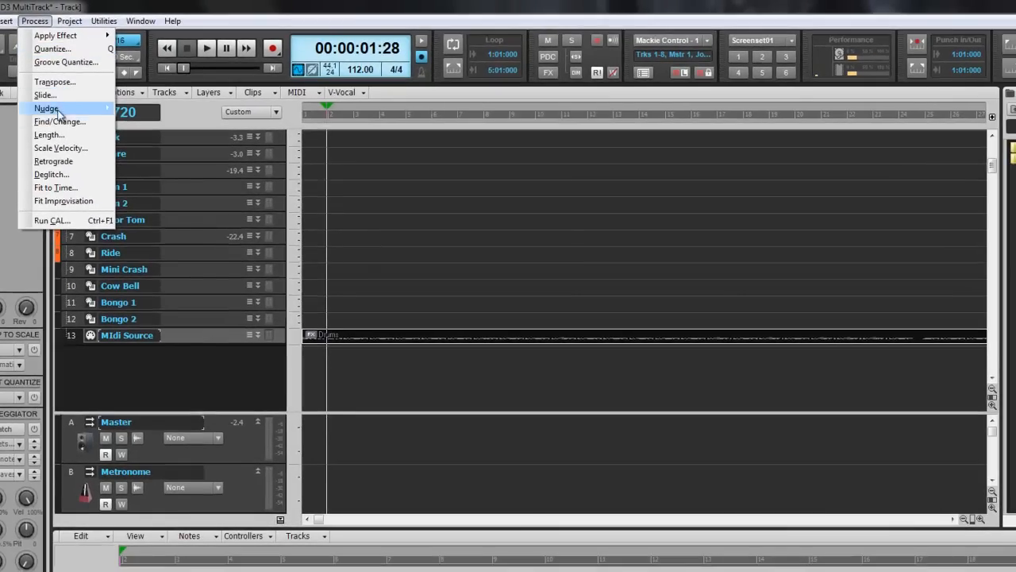
pyautogui.click(78, 221)
pyautogui.moveTo(1003, 274); pyautogui.dragTo(996, 440)
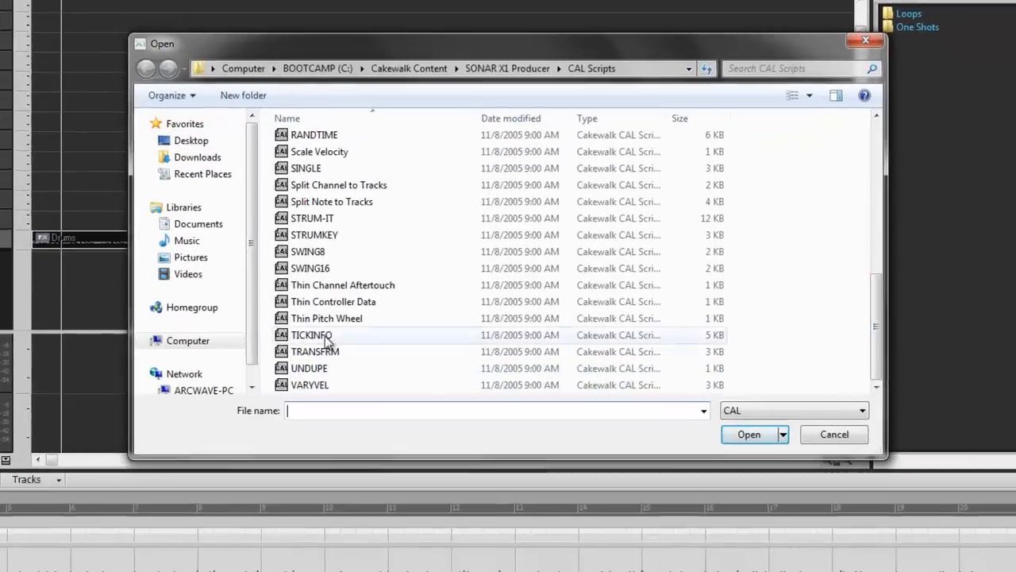
pyautogui.doubleClick(320, 388)
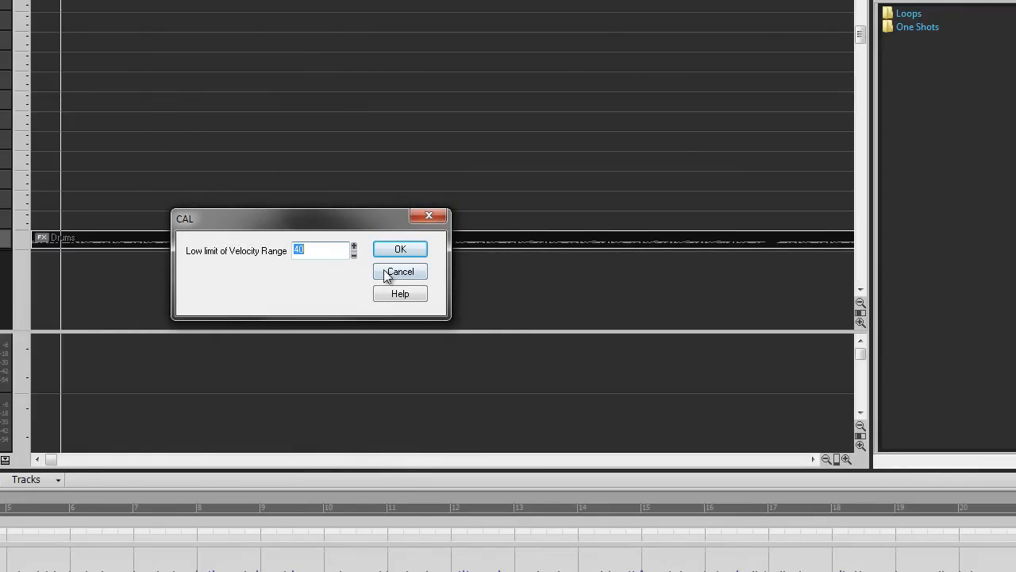
pyautogui.moveTo(339, 255); pyautogui.dragTo(259, 256)
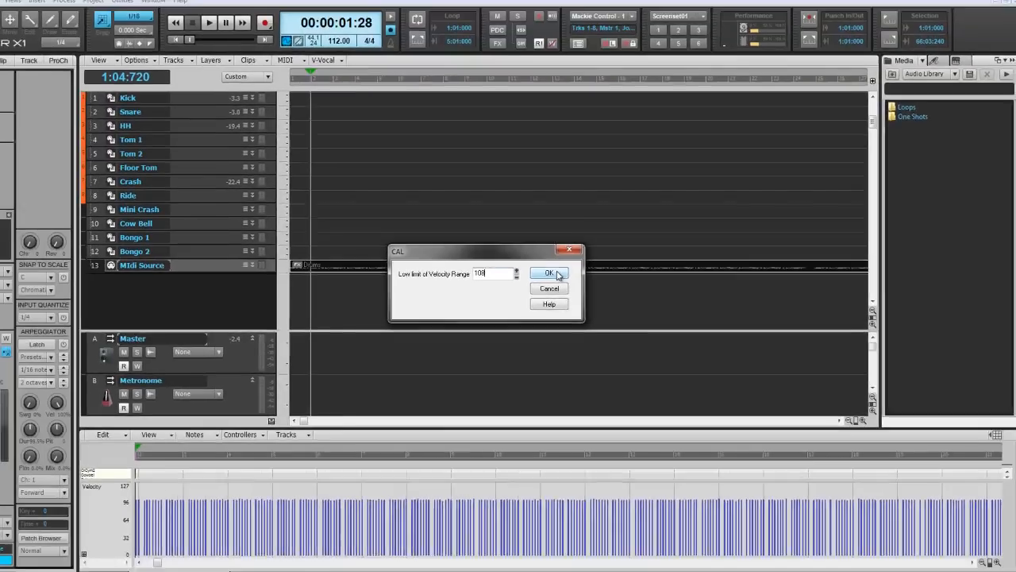
pyautogui.click(411, 250)
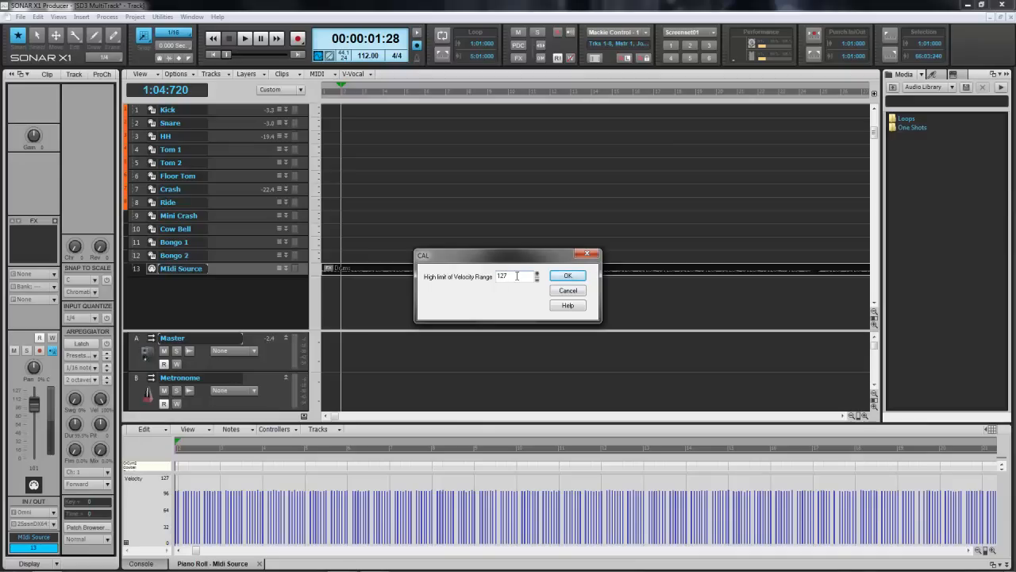
pyautogui.click(577, 280)
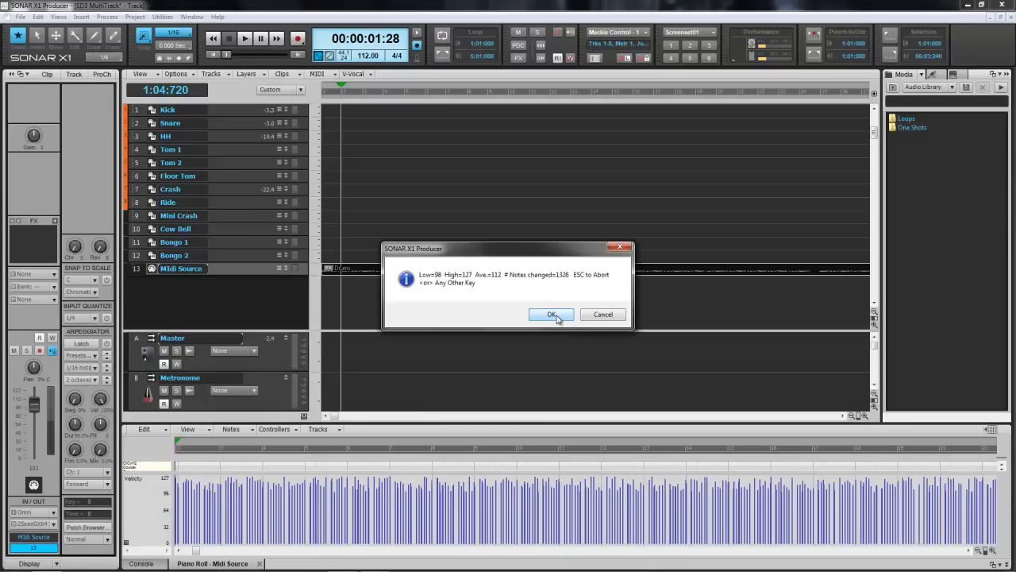
pyautogui.click(552, 315)
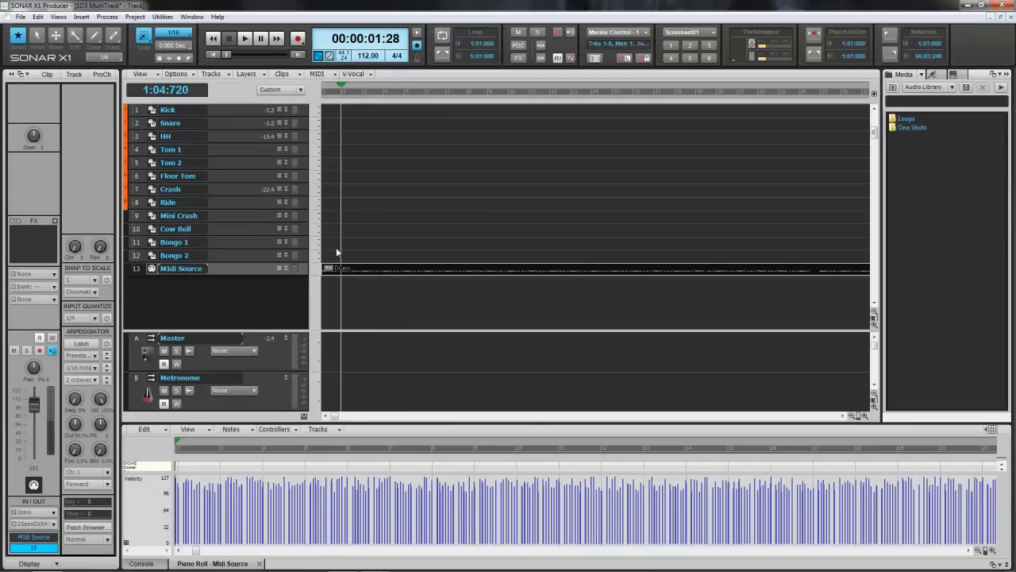
pyautogui.click(245, 40)
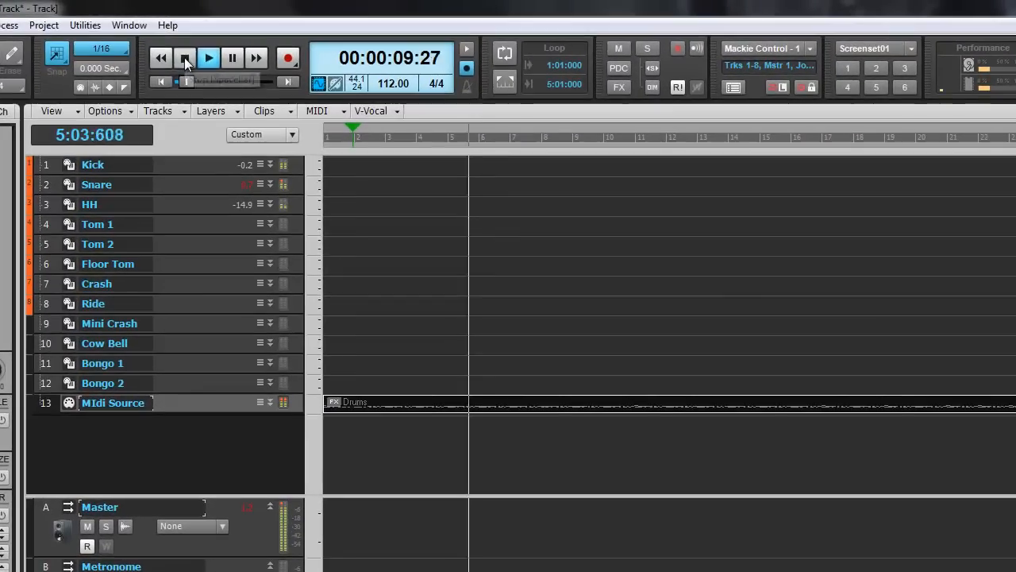
pyautogui.click(185, 59)
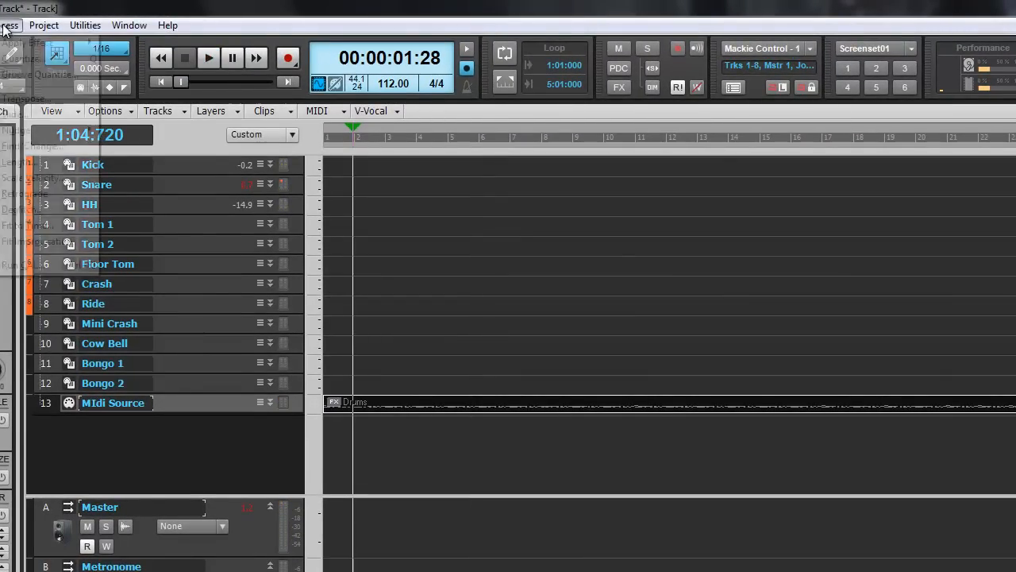
# - Run the VARYVEL CAL script on the Drums clip with a velocity range of 112 to 127 and play the result
pyautogui.hotkey('ctrl', 'F1')
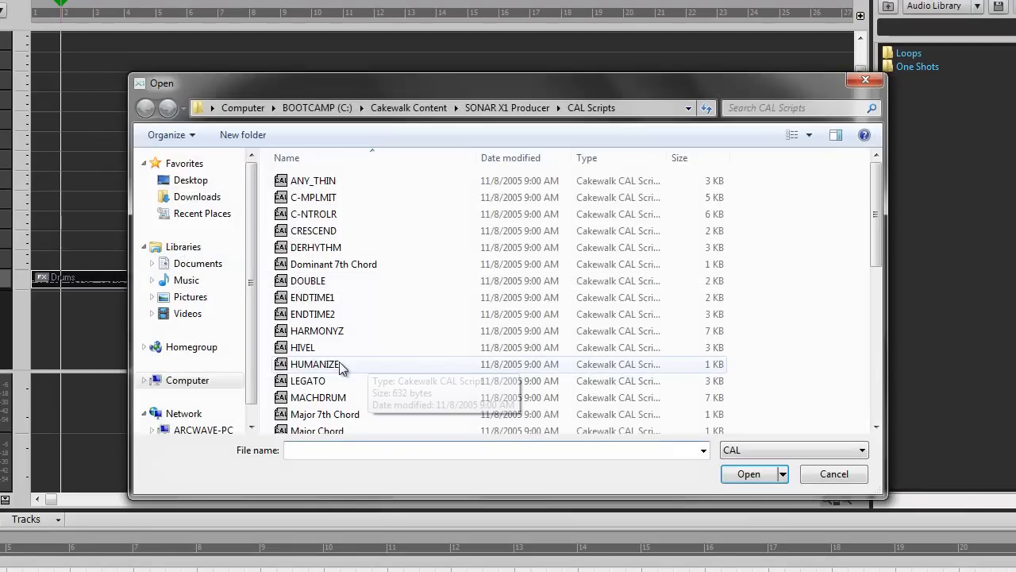
pyautogui.moveTo(878, 204); pyautogui.dragTo(877, 366)
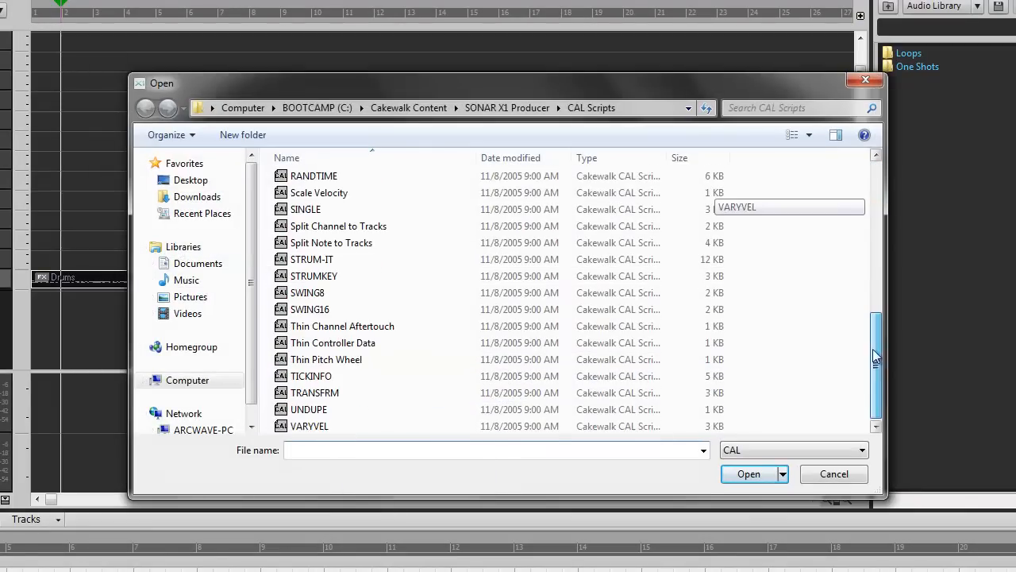
pyautogui.doubleClick(315, 425)
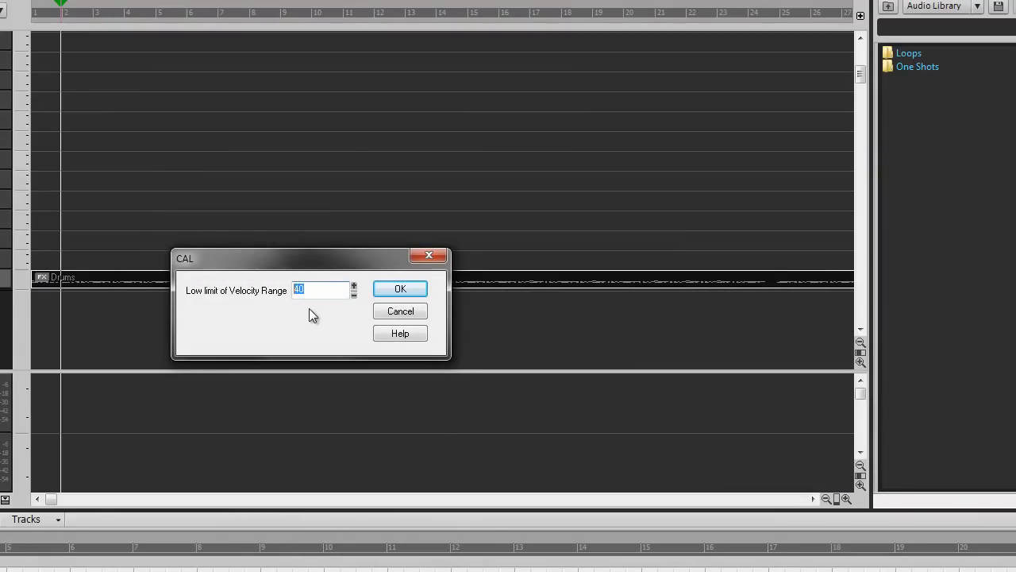
pyautogui.write('112')
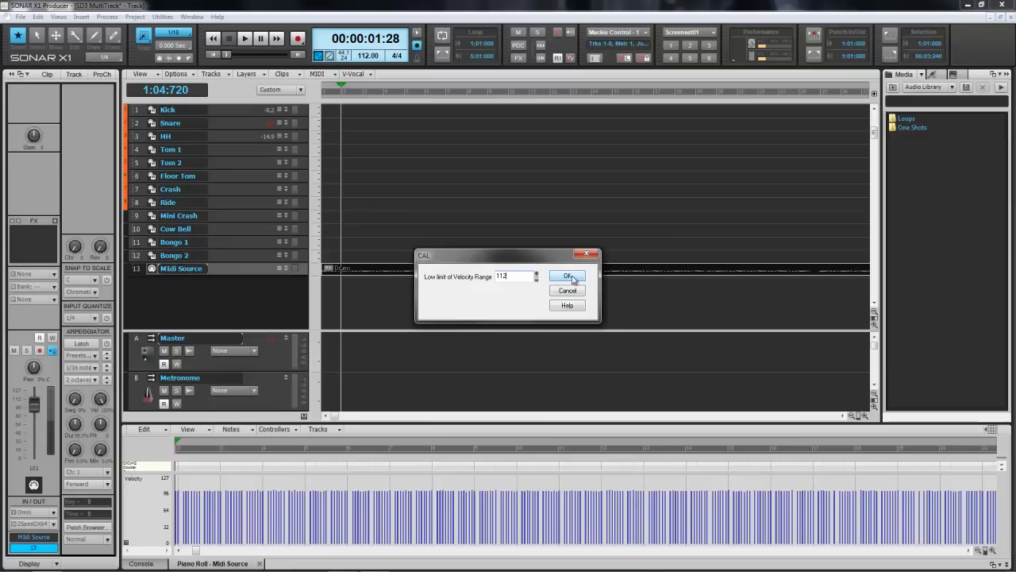
pyautogui.click(568, 277)
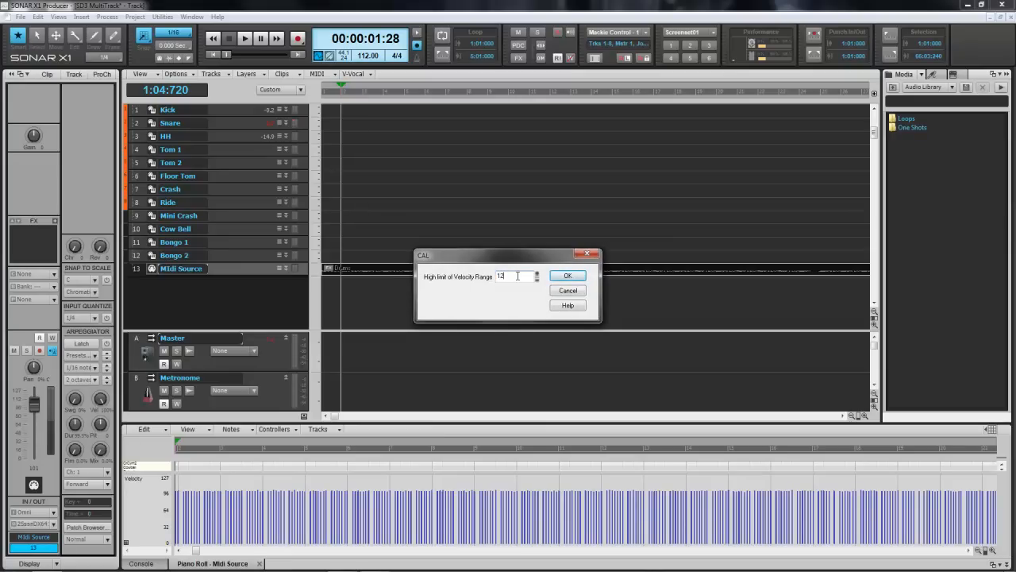
pyautogui.click(569, 276)
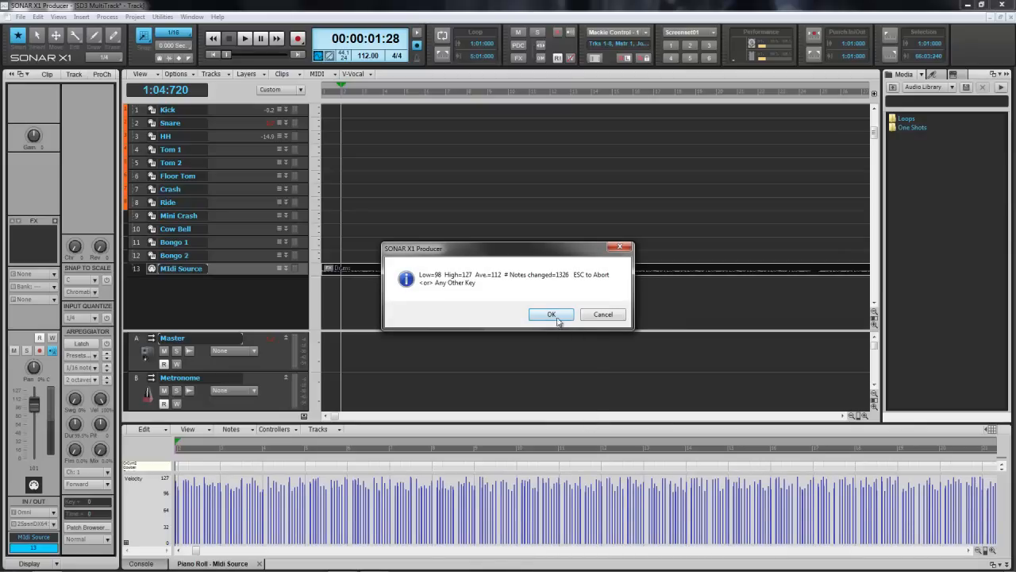
pyautogui.click(553, 315)
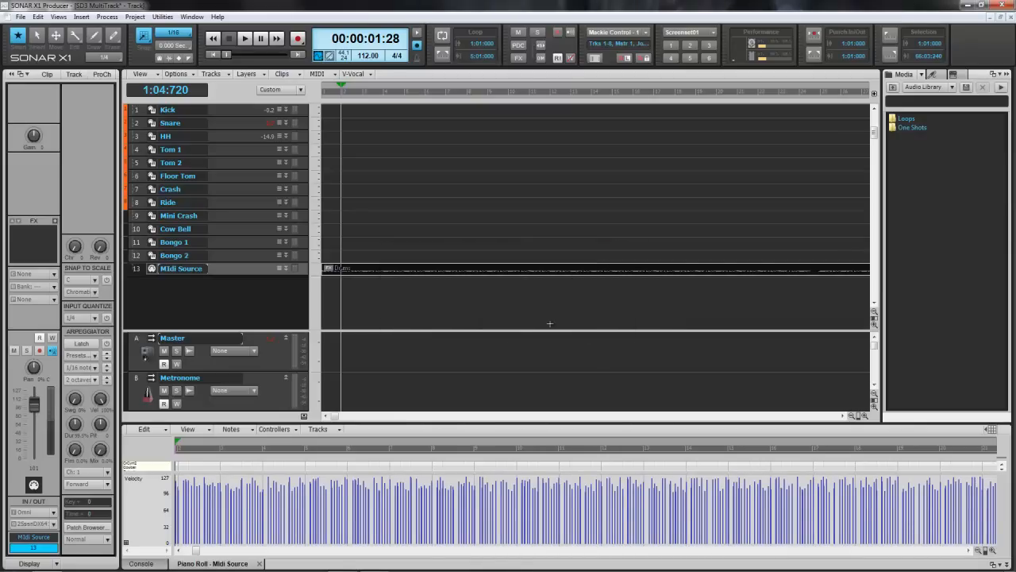
pyautogui.click(247, 38)
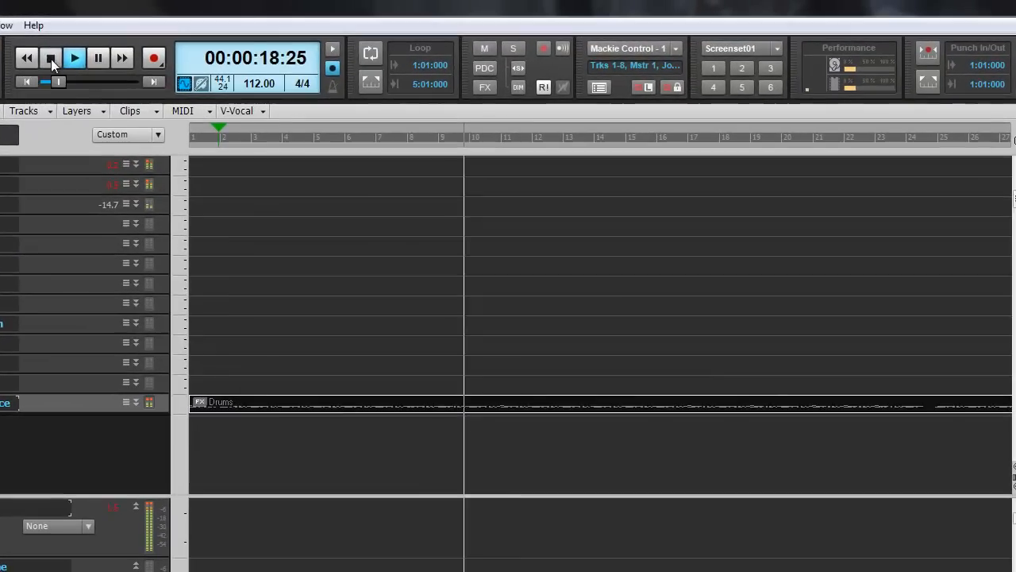
pyautogui.click(229, 38)
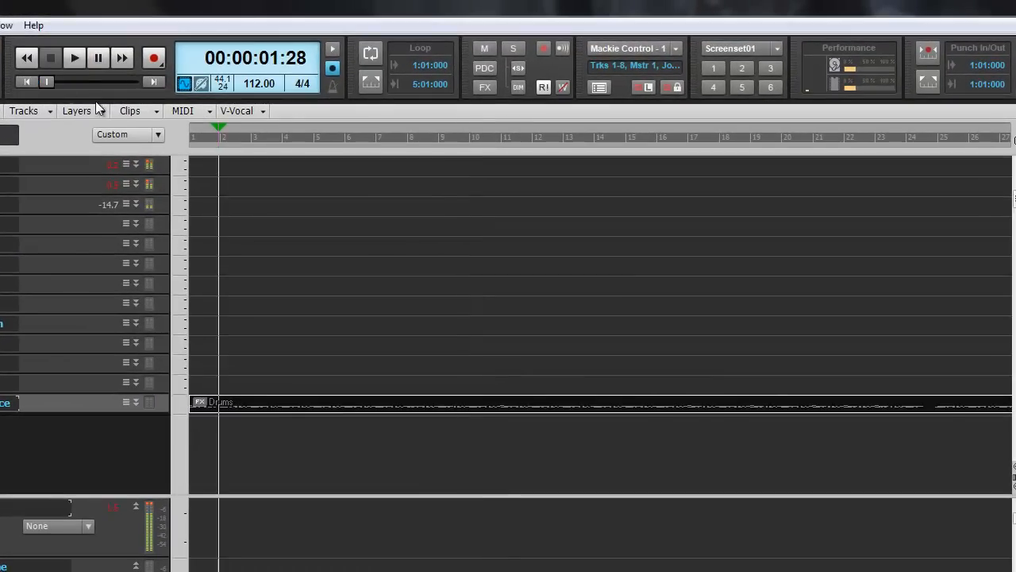